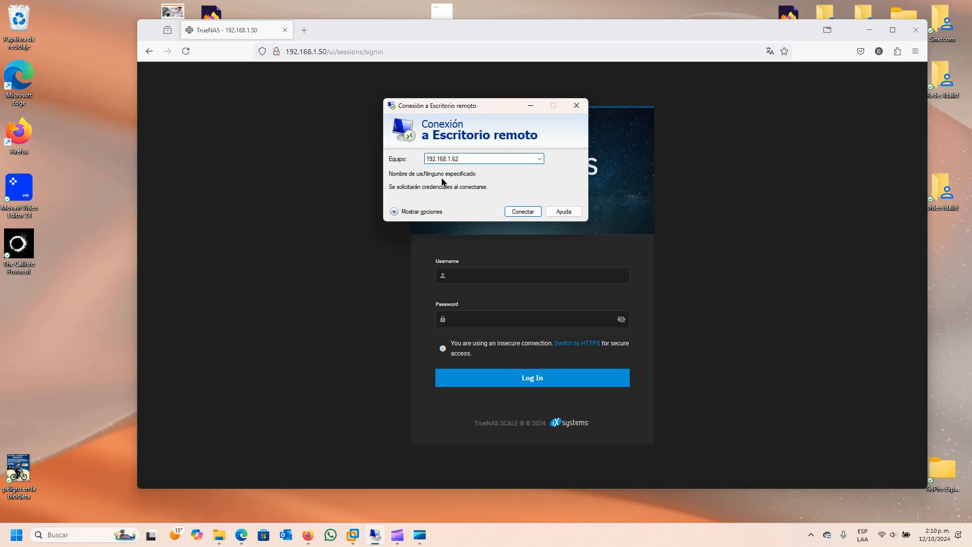
- Connect to 192.168.1.62 using a different account, with username administrador
left_click(520, 212)
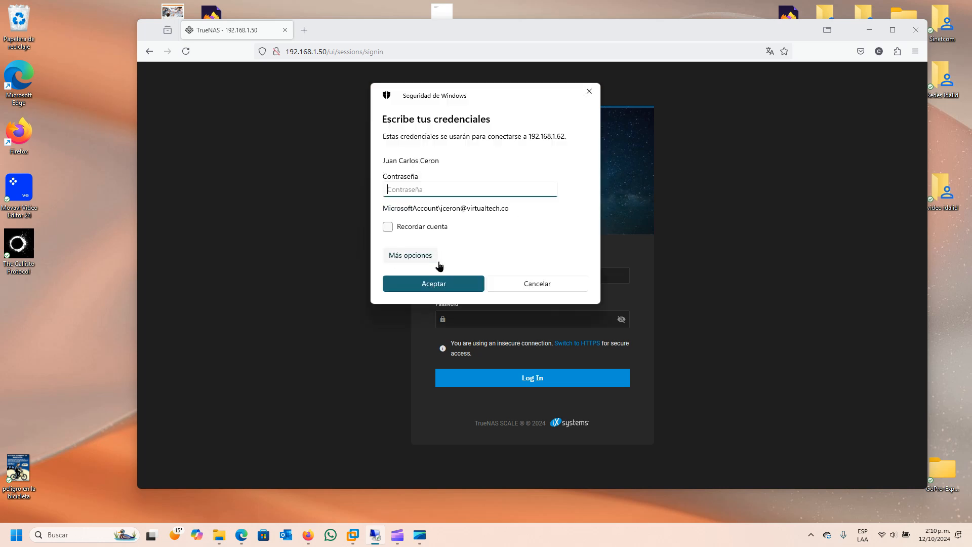
left_click(432, 256)
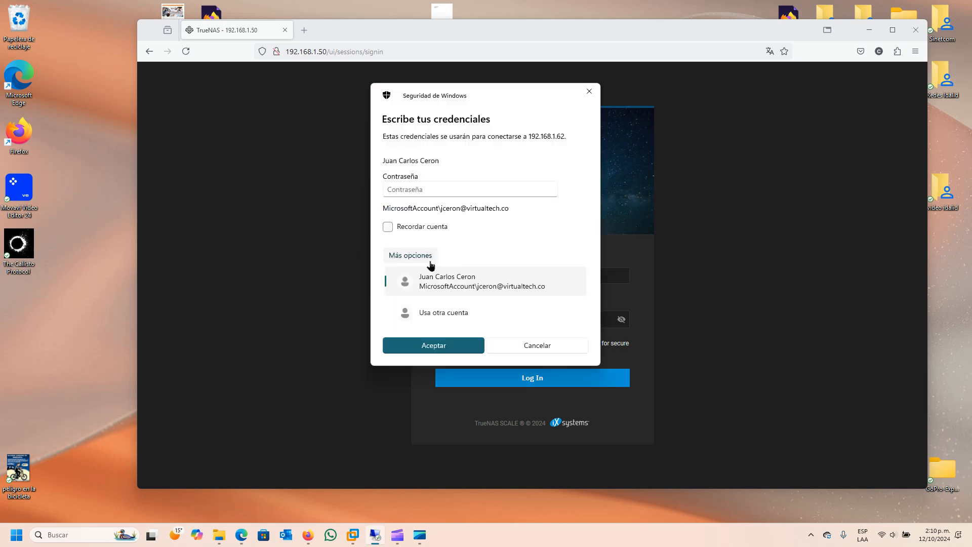
left_click(442, 314)
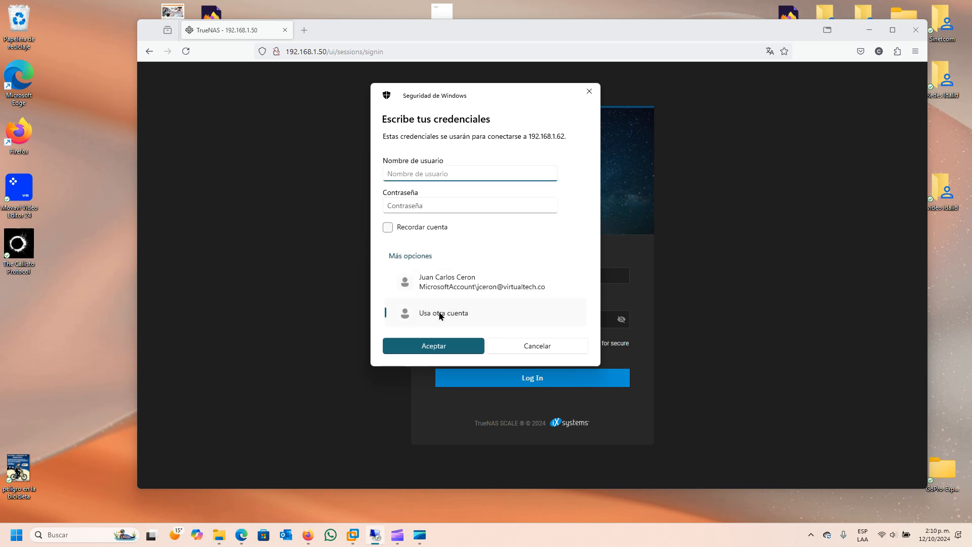
left_click(420, 174)
type("administrador")
- Enter the account password, then accept the server certificate without future warnings
left_click(414, 204)
type("••••••••")
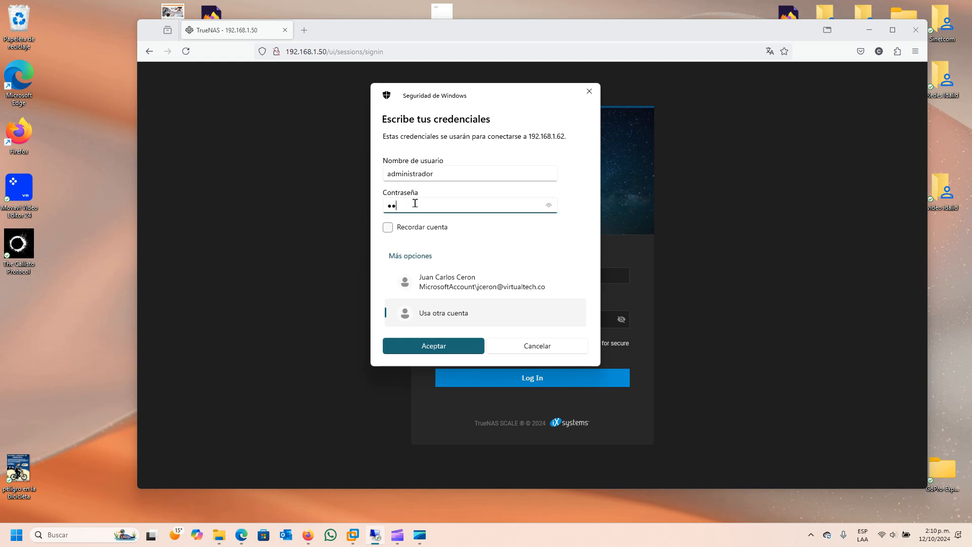
type("••")
key("Return")
left_click(396, 230)
left_click(517, 249)
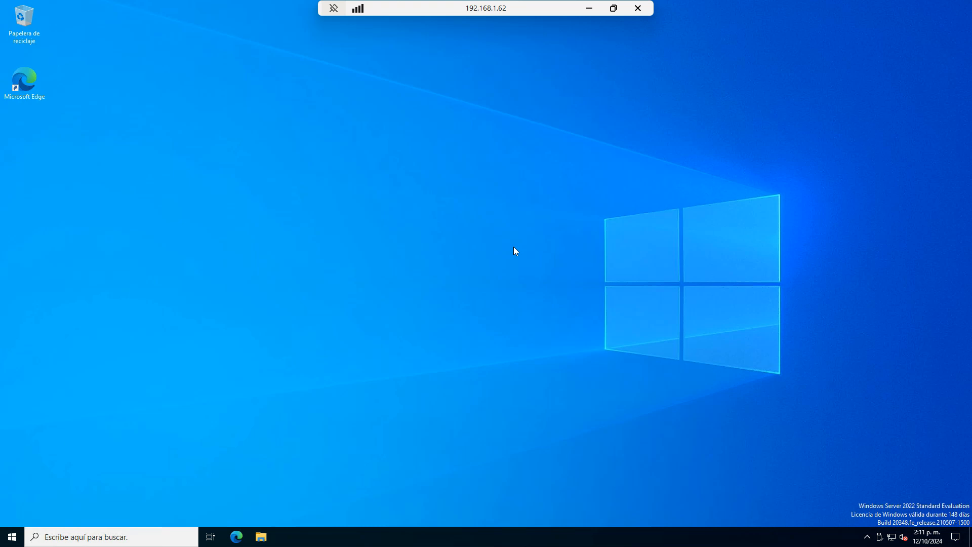
- Pin the connection bar, find and launch iSCSI Initiator via 'iscsi', and start its service
left_click(333, 8)
left_click(40, 531)
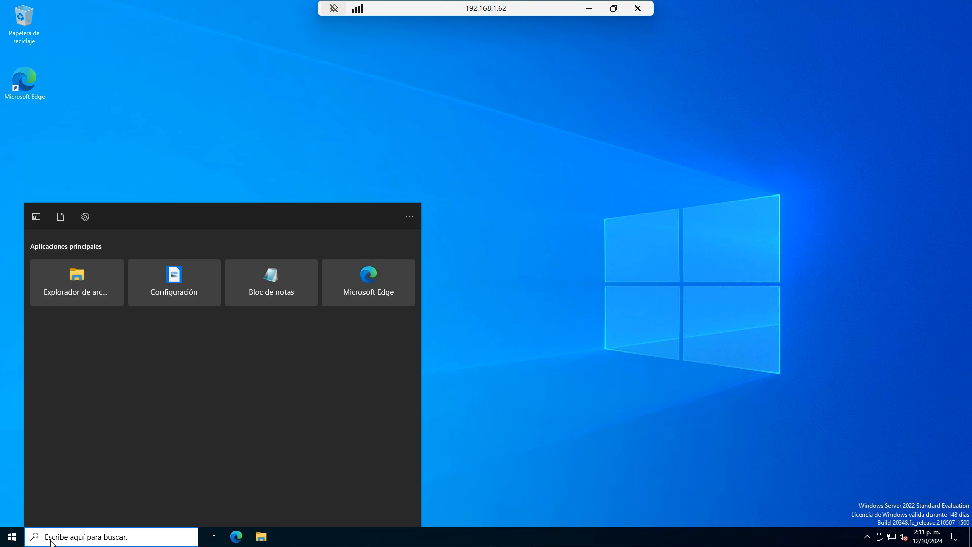
type("iscsi")
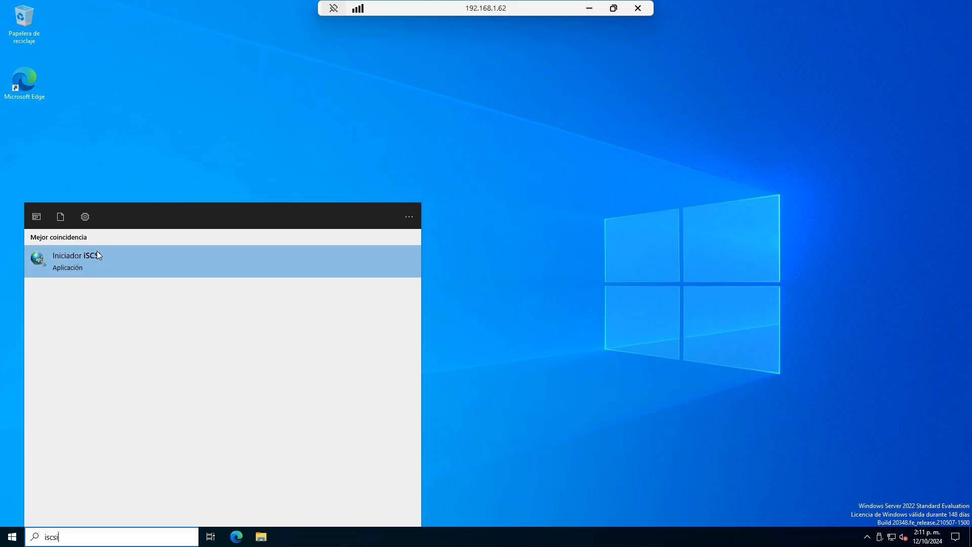
left_click(100, 270)
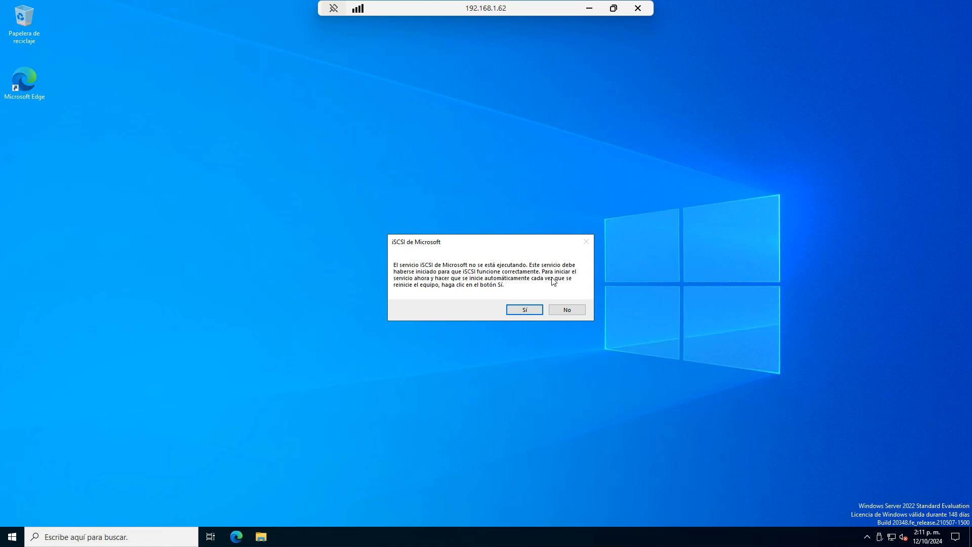
left_click(522, 310)
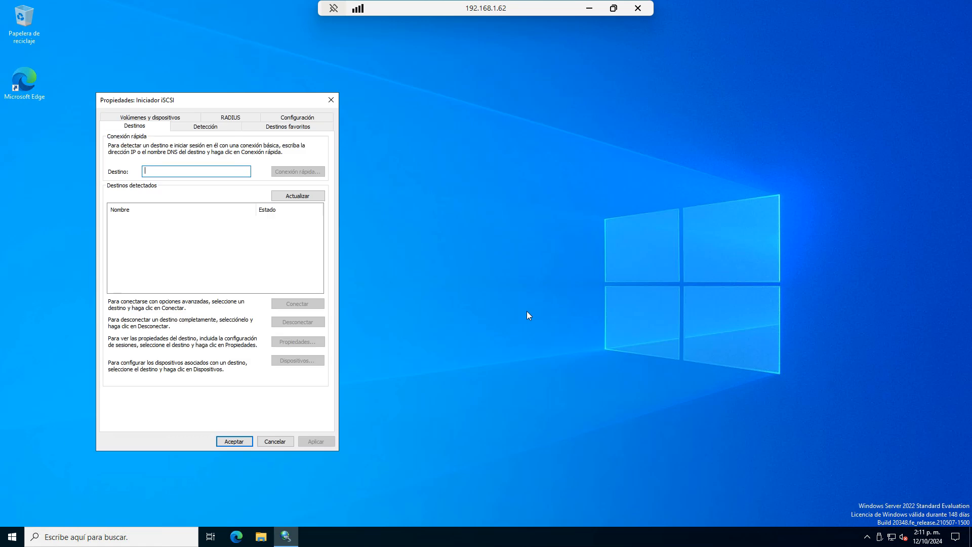
- Copy initiator name iqn.1991-05.com.microsoft:dbsrv01 from the Configuración tab, then minimize the remote session
left_click_drag(177, 102, 268, 89)
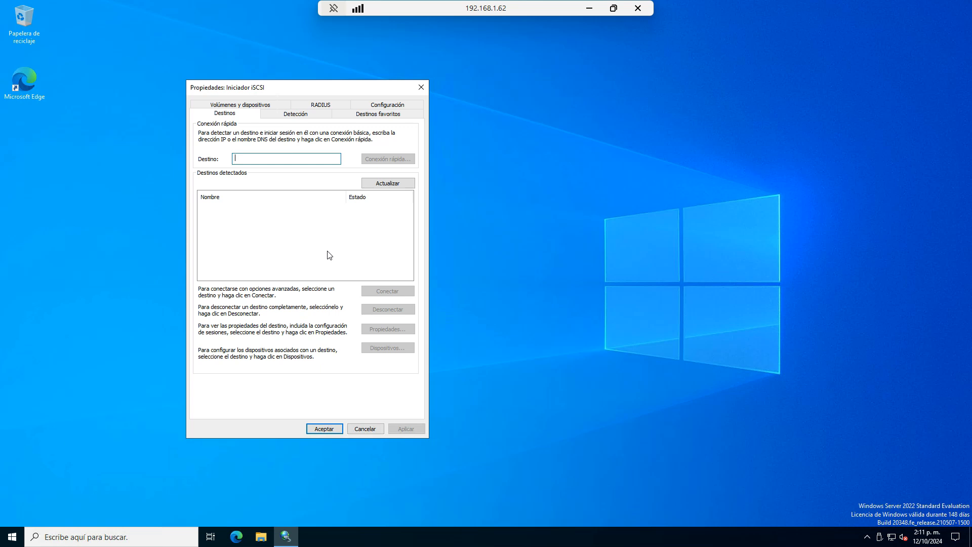
left_click(401, 106)
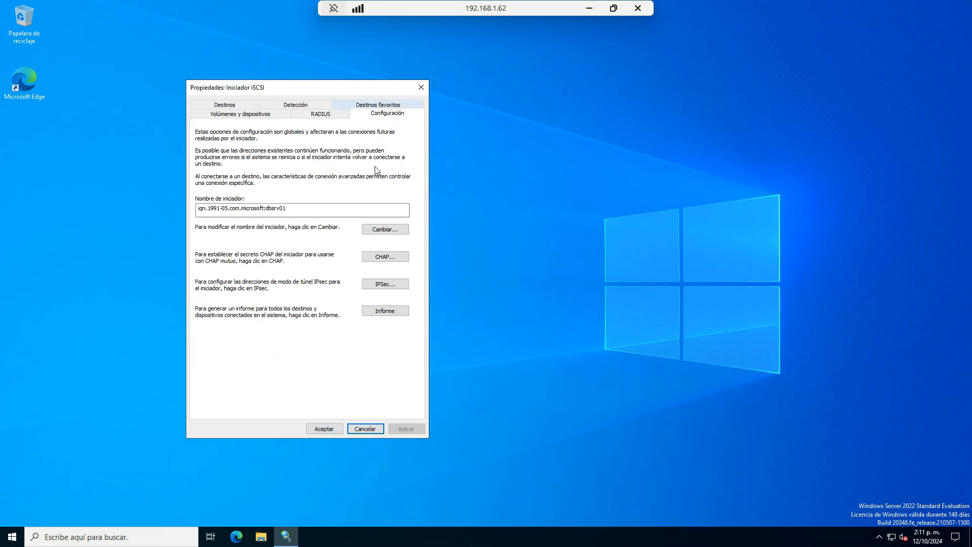
left_click_drag(310, 209, 182, 206)
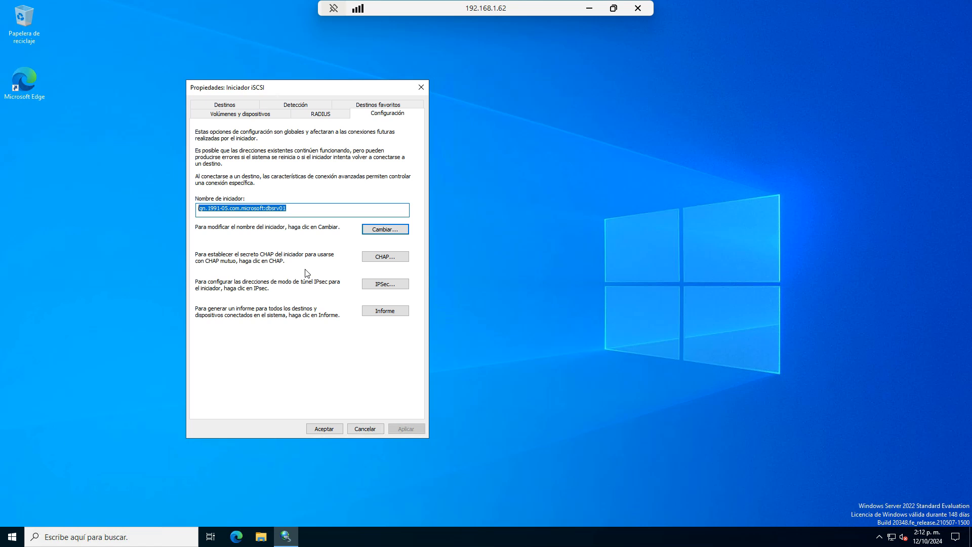
right_click(272, 210)
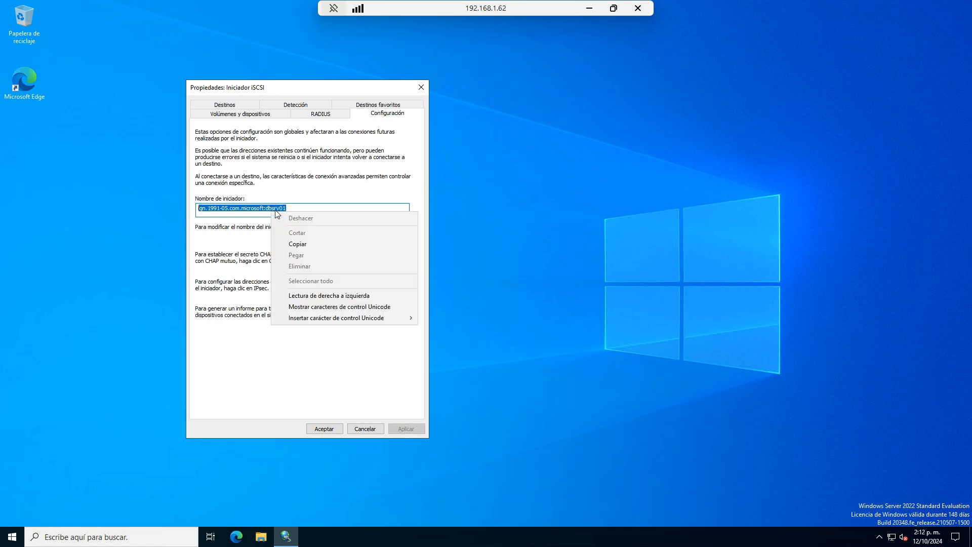
left_click(298, 245)
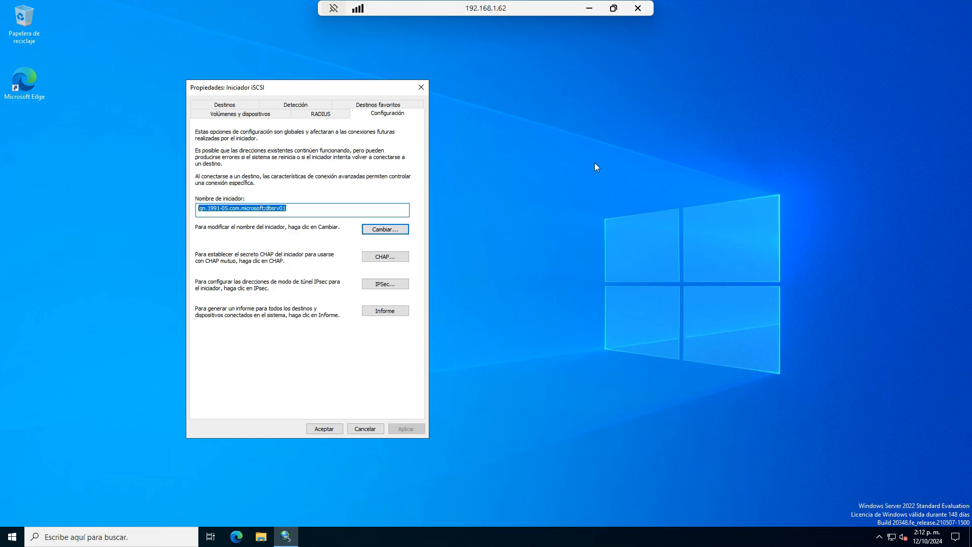
left_click(590, 8)
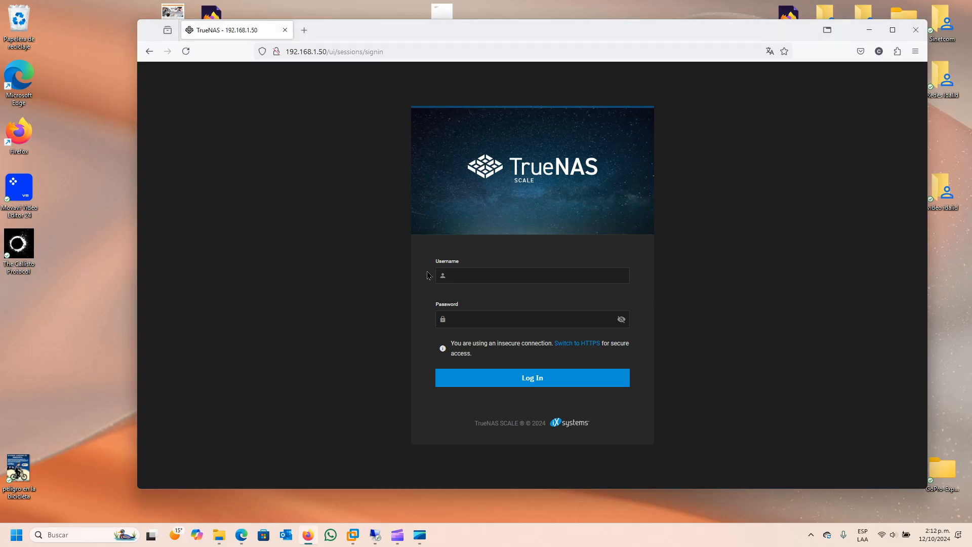
- Sign in to TrueNAS SCALE as admin with the account password
left_click(506, 278)
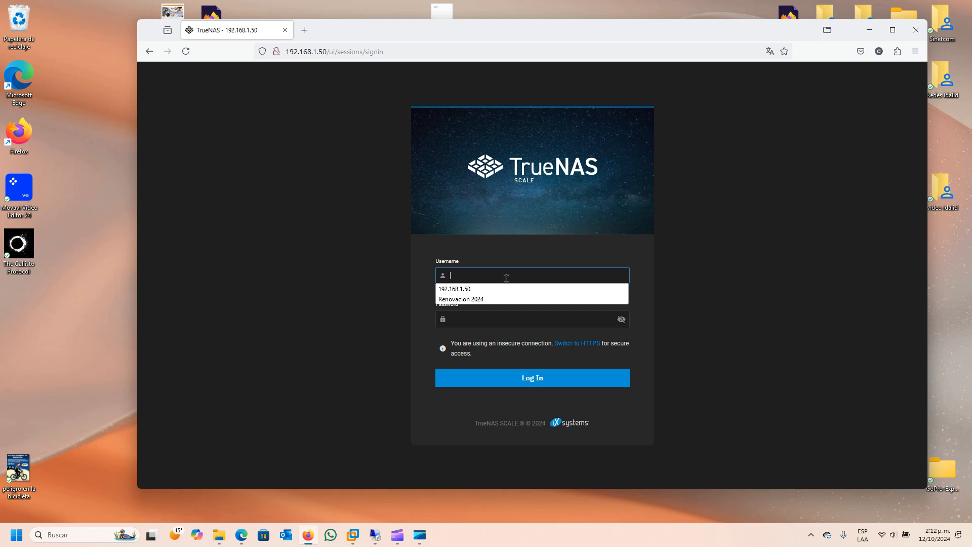
type("admin")
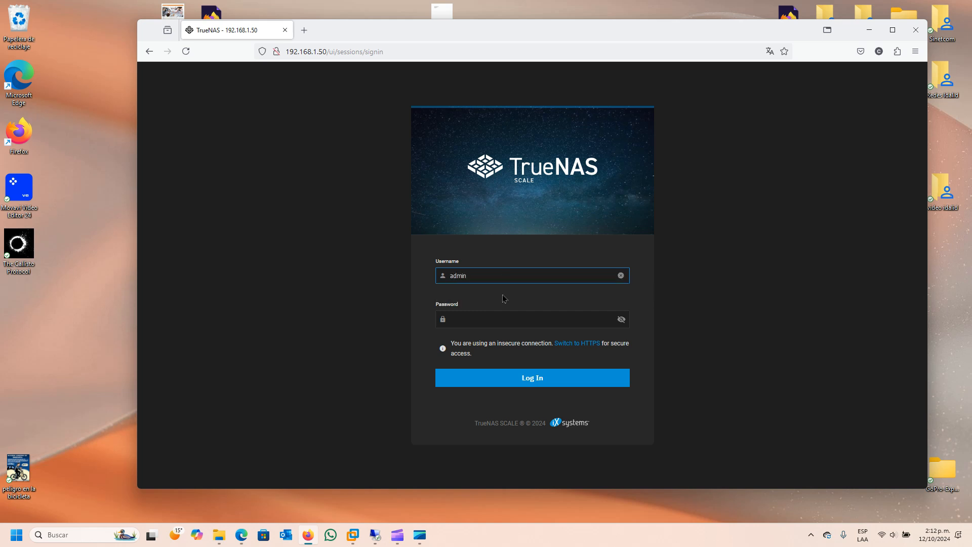
left_click(479, 315)
type("•••••••")
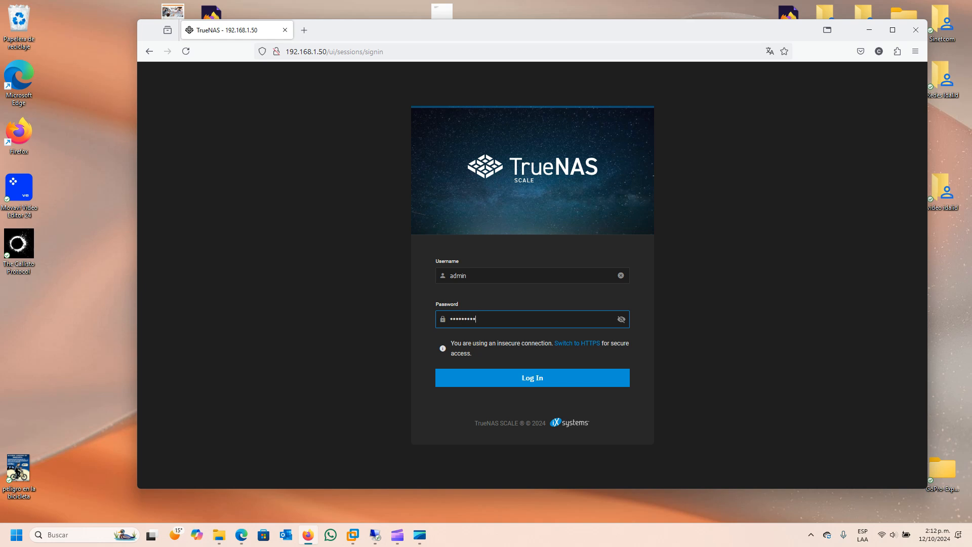
type("•••")
key("Return")
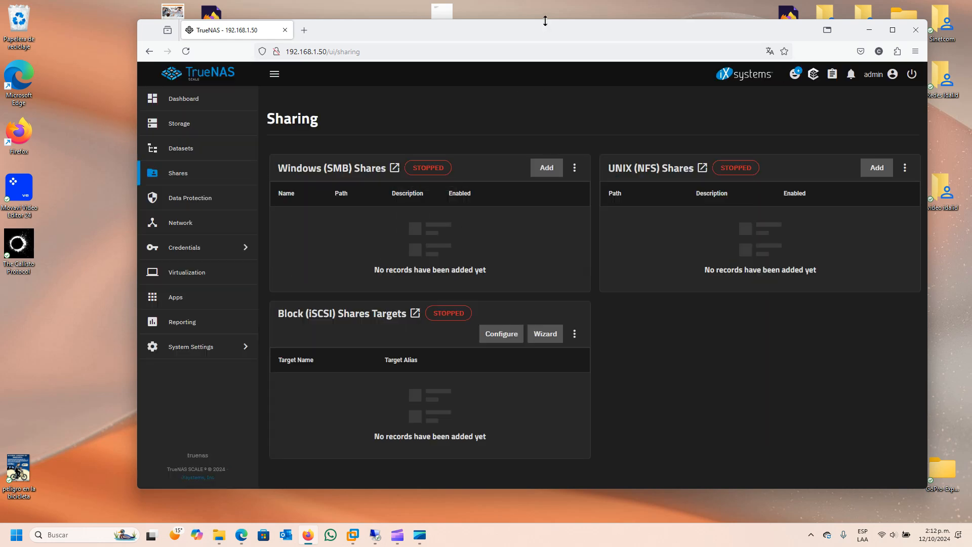
- Reposition and enlarge the Firefox window
left_click_drag(531, 29, 474, 21)
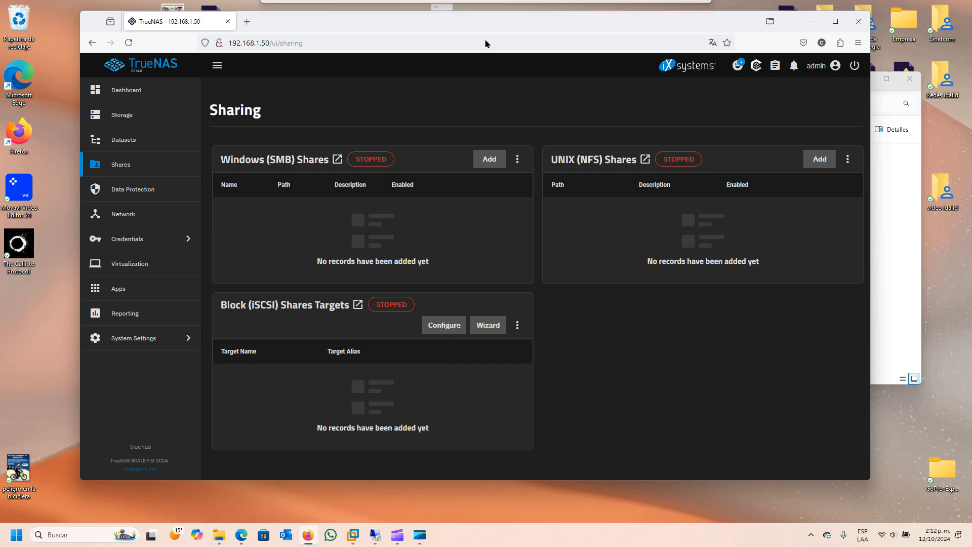
left_click_drag(868, 479, 905, 497)
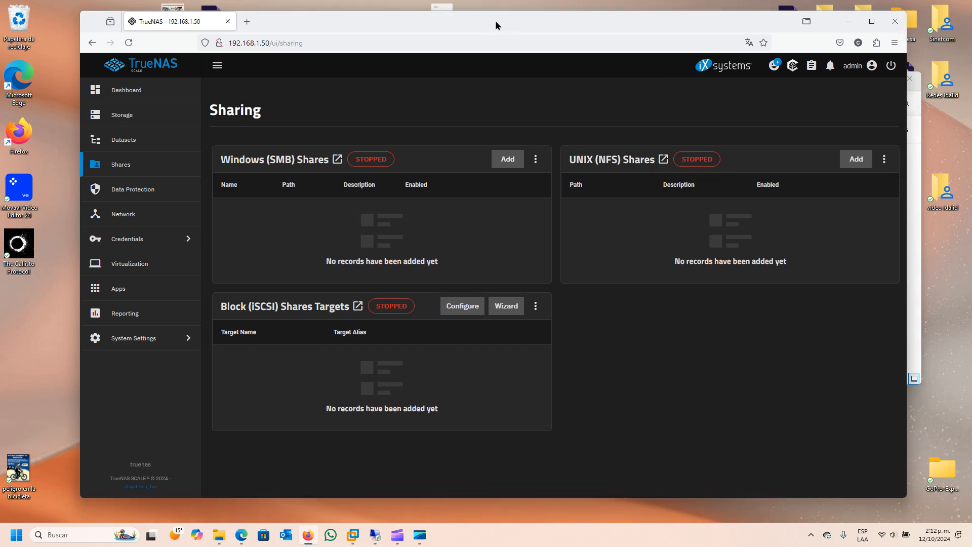
left_click_drag(497, 24, 478, 25)
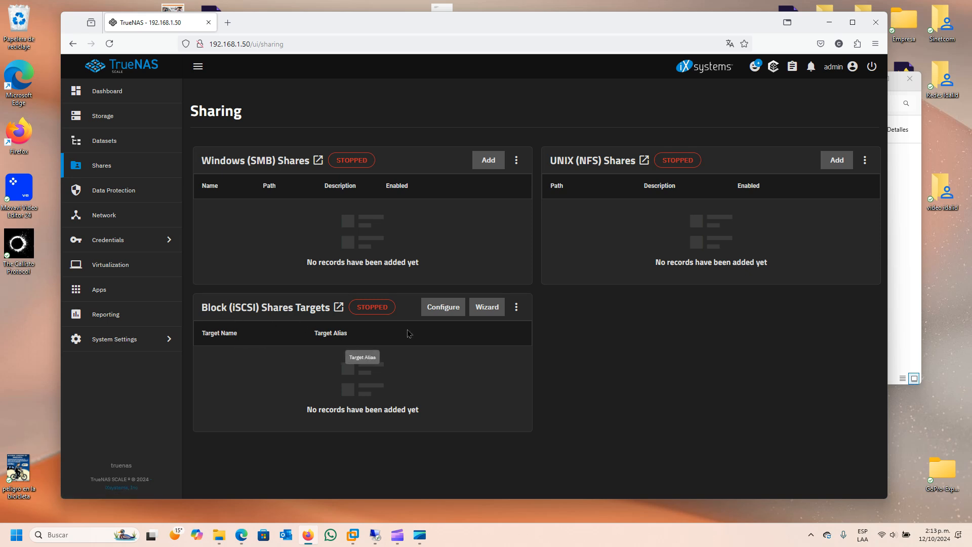
- In the iSCSI Wizard, name the block device bd1 with extent type Device and Create New device
left_click(491, 314)
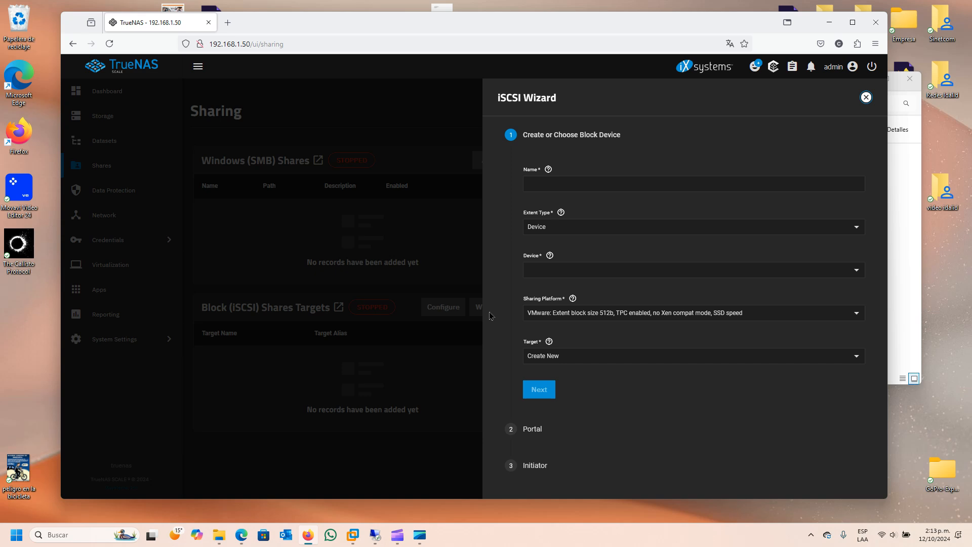
left_click(545, 182)
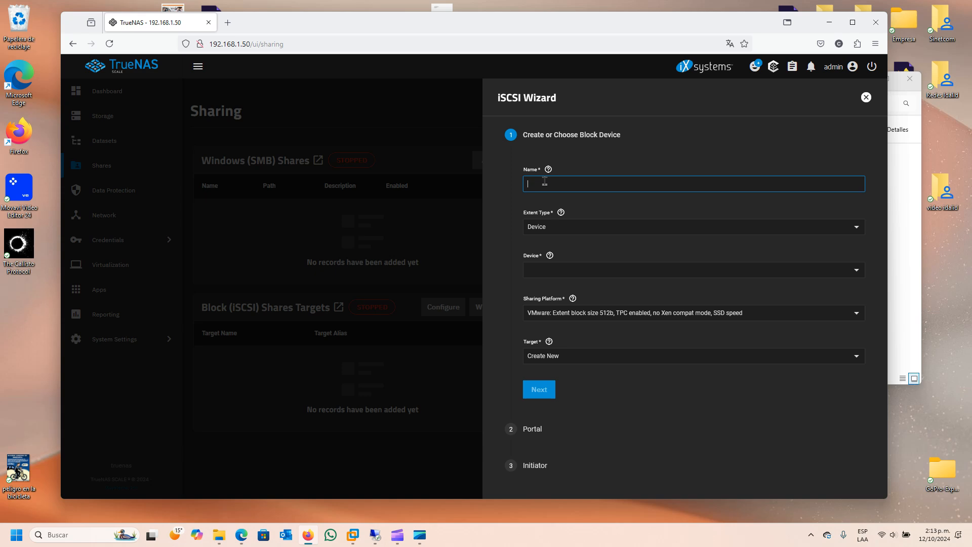
type("bd1")
left_click(861, 230)
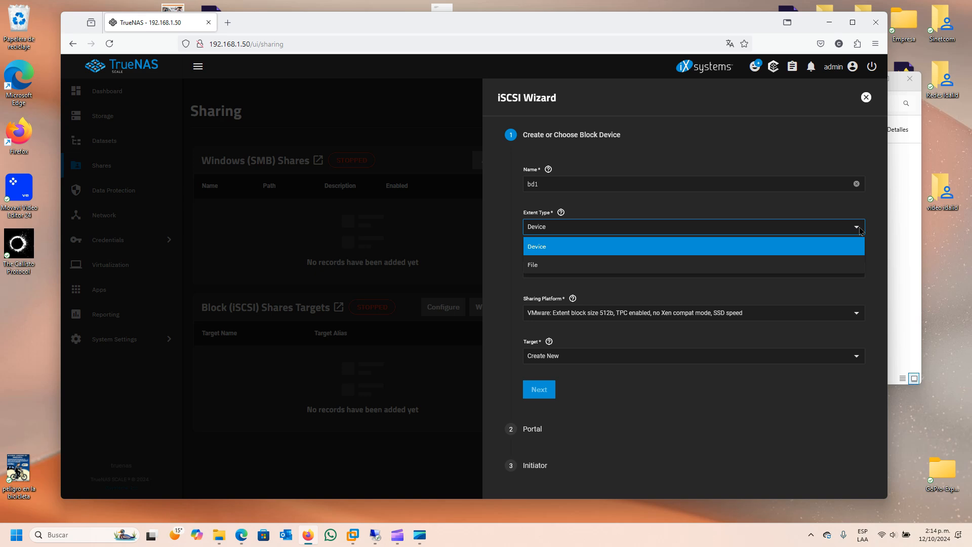
left_click(552, 246)
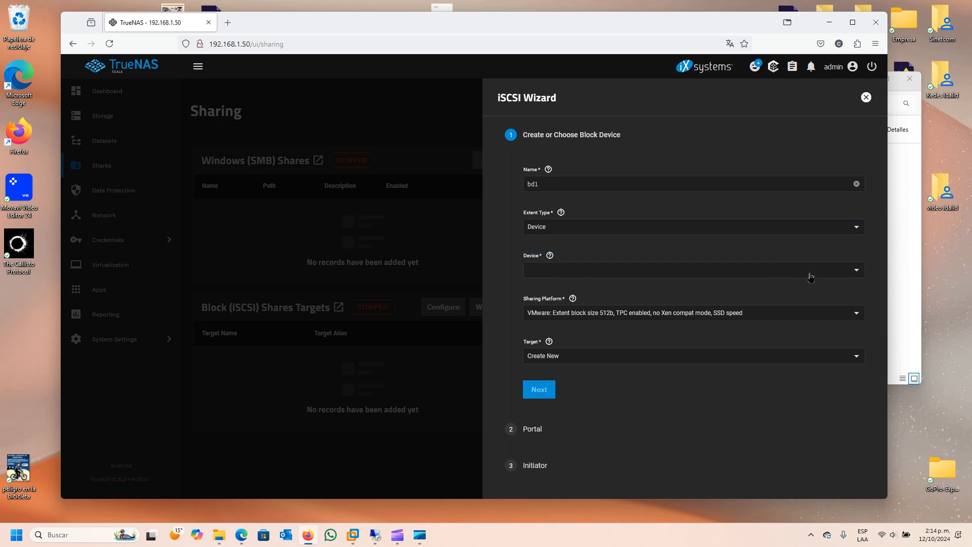
left_click(857, 270)
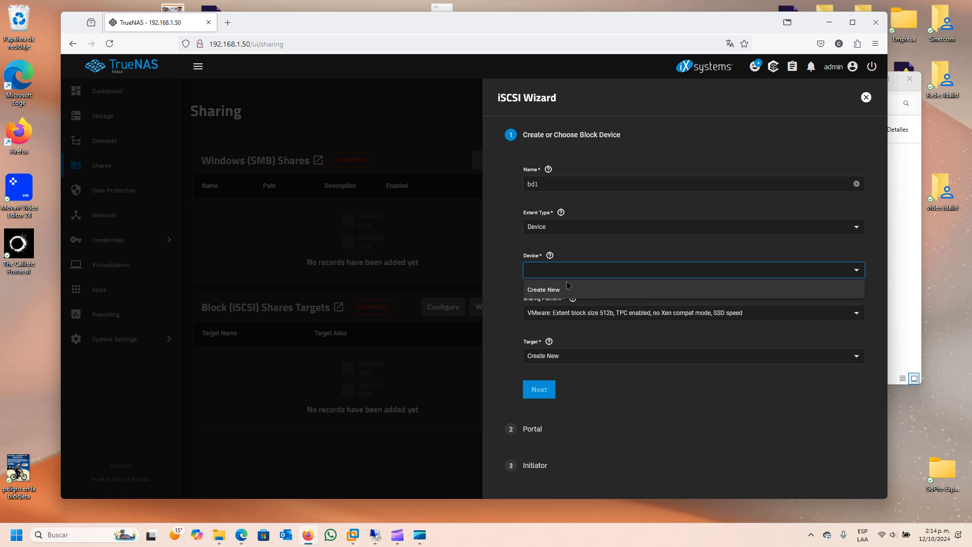
left_click(545, 292)
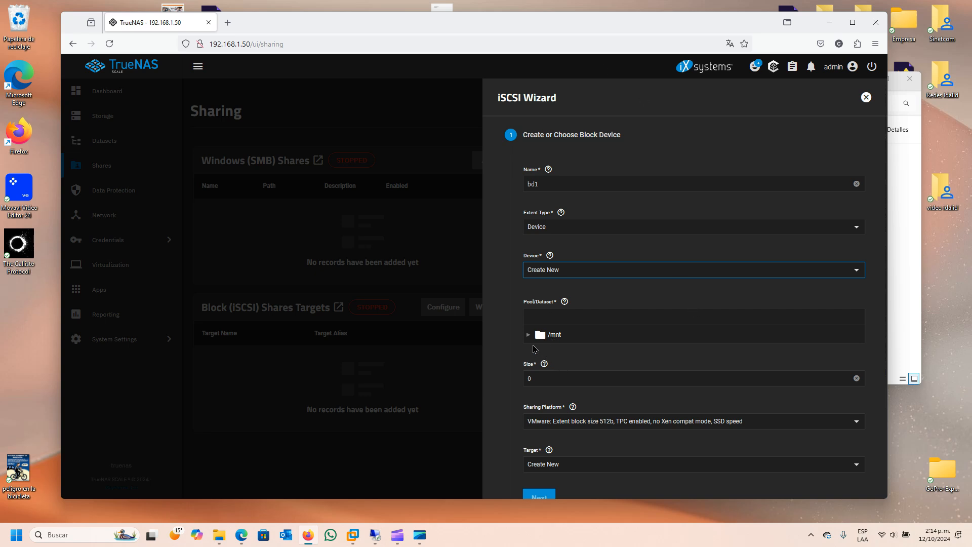
- Place the bd1 zvol in /mnt/Data with a size of 500 MiB
left_click(529, 336)
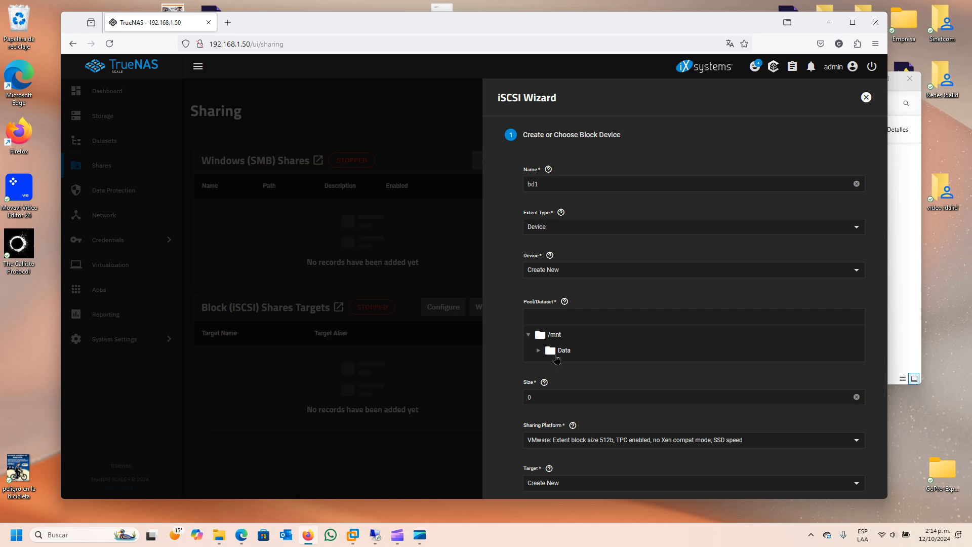
left_click(555, 355)
left_click(555, 396)
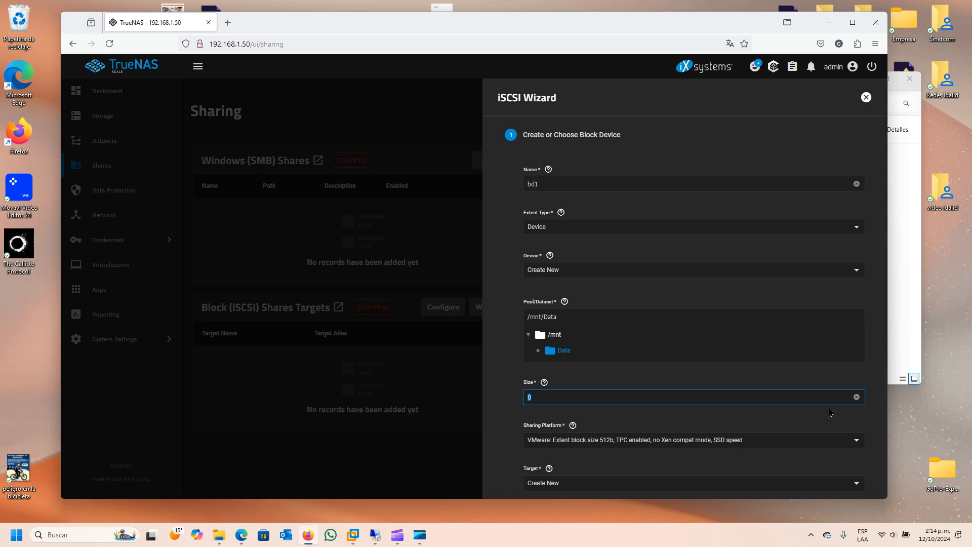
scroll(777, 395, "down", 2)
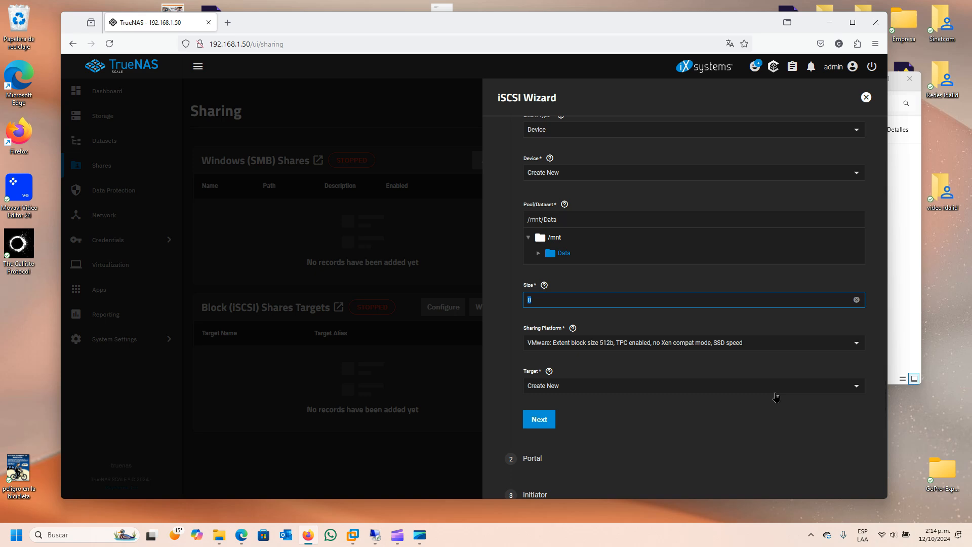
type("1024")
left_click(544, 286)
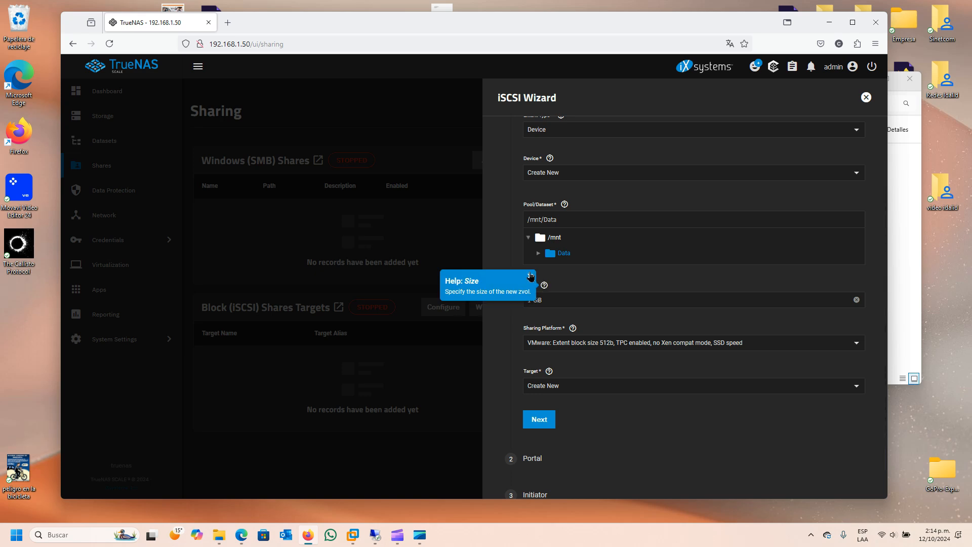
left_click(530, 276)
left_click(554, 308)
left_click_drag(554, 308, 529, 319)
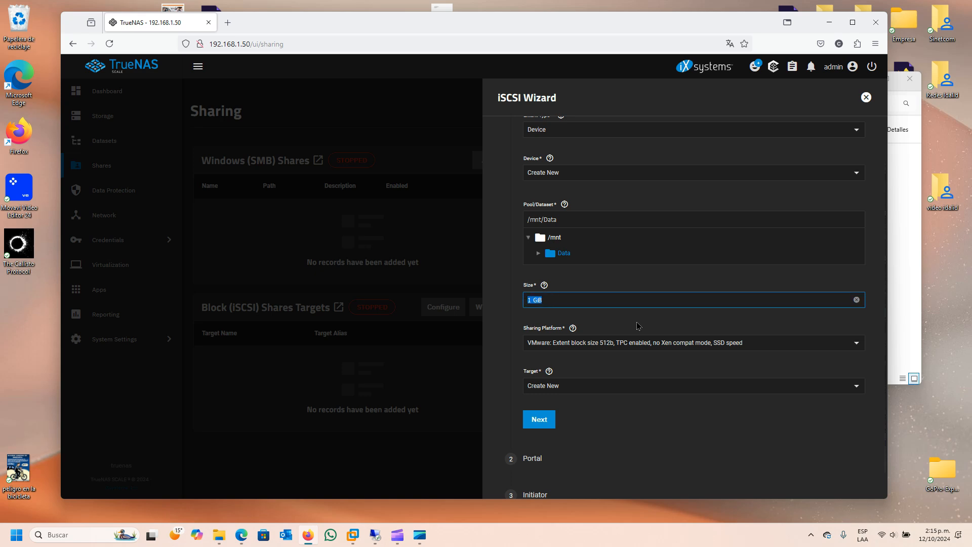
type("500")
left_click(622, 363)
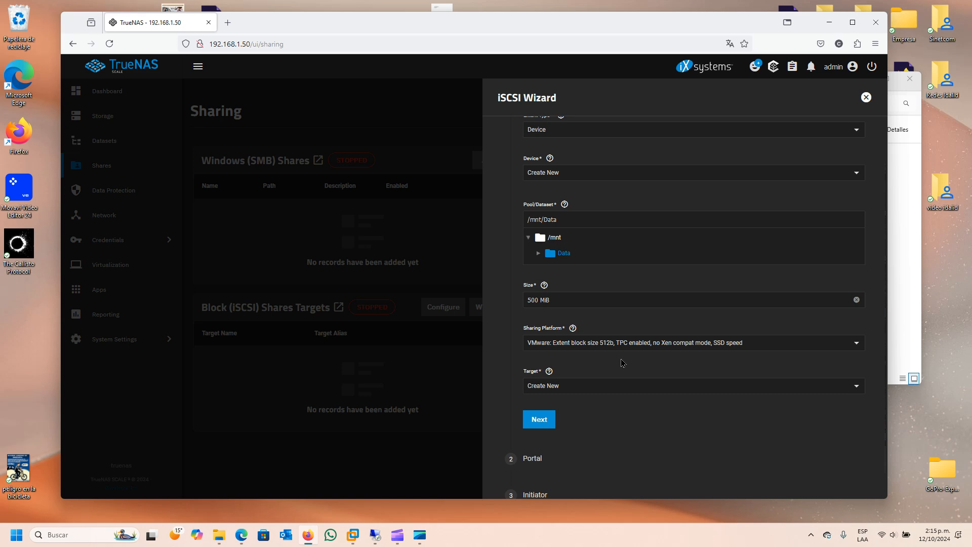
left_click_drag(566, 299, 436, 290)
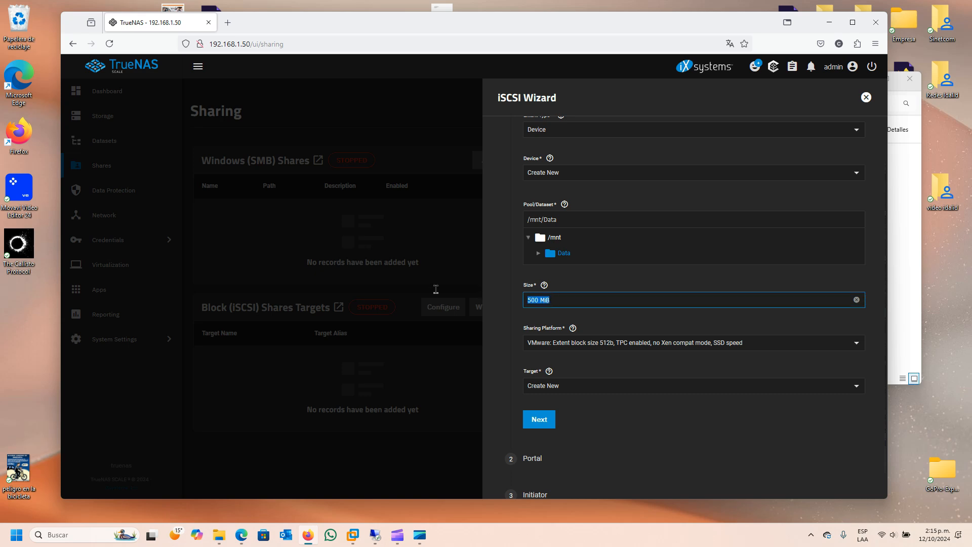
left_click(610, 365)
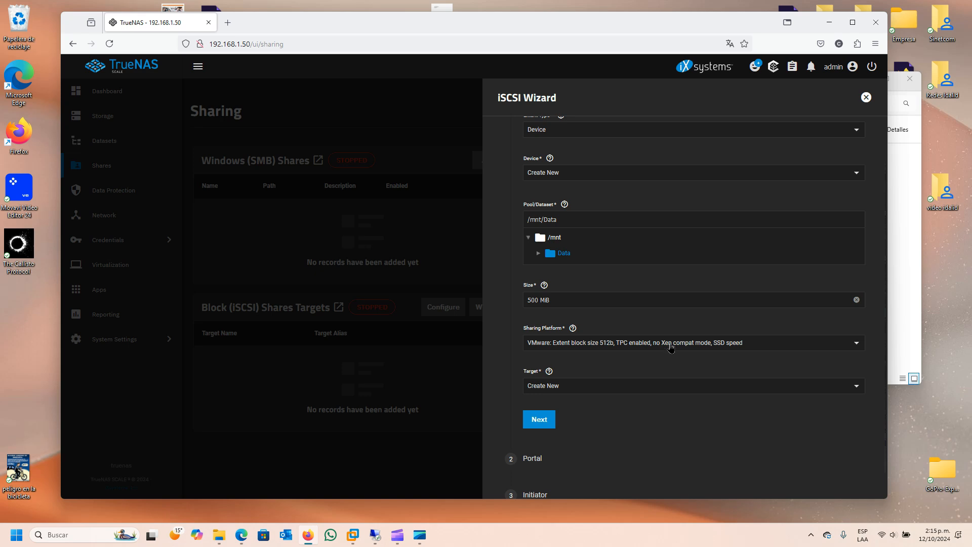
- Choose the Modern OS 4k sharing platform, keep Create New target, and continue to Portal
left_click(856, 345)
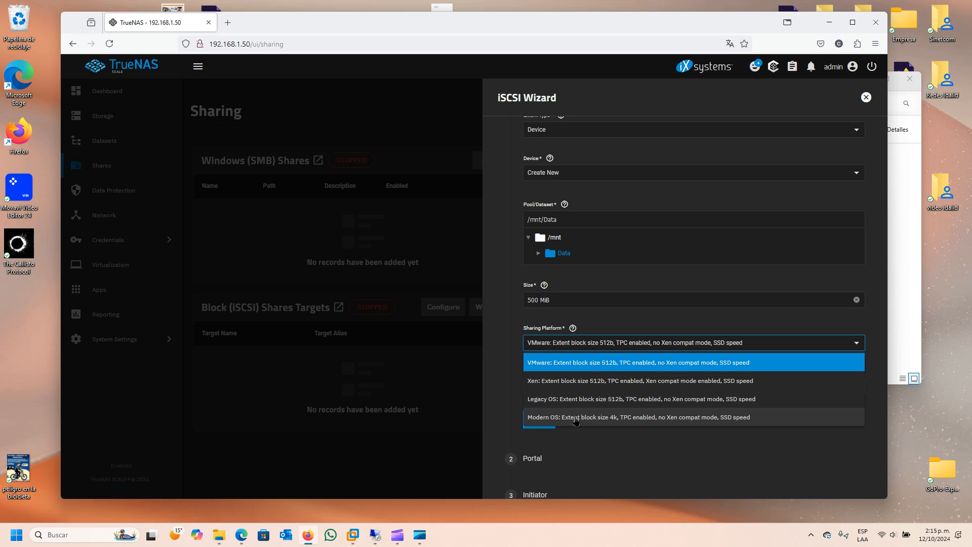
left_click(591, 417)
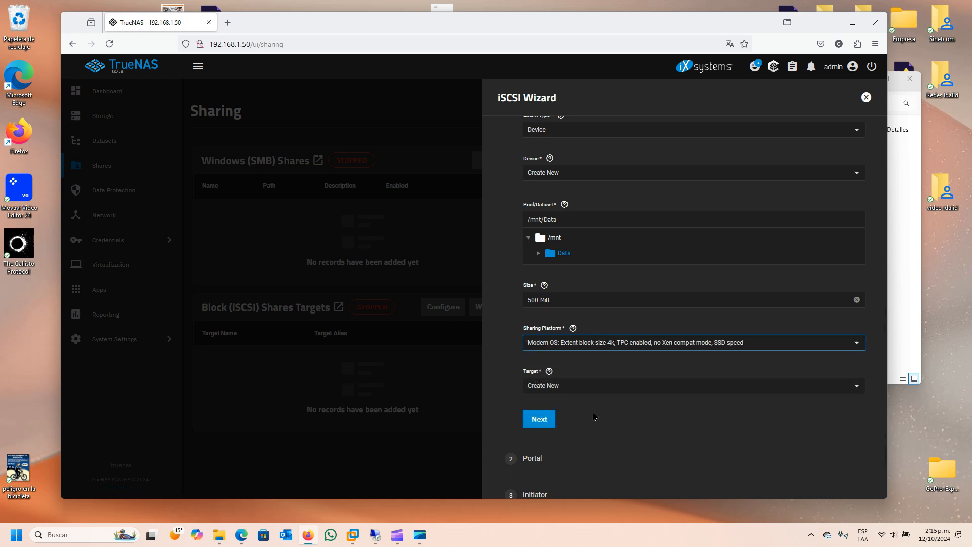
left_click(857, 389)
left_click(506, 354)
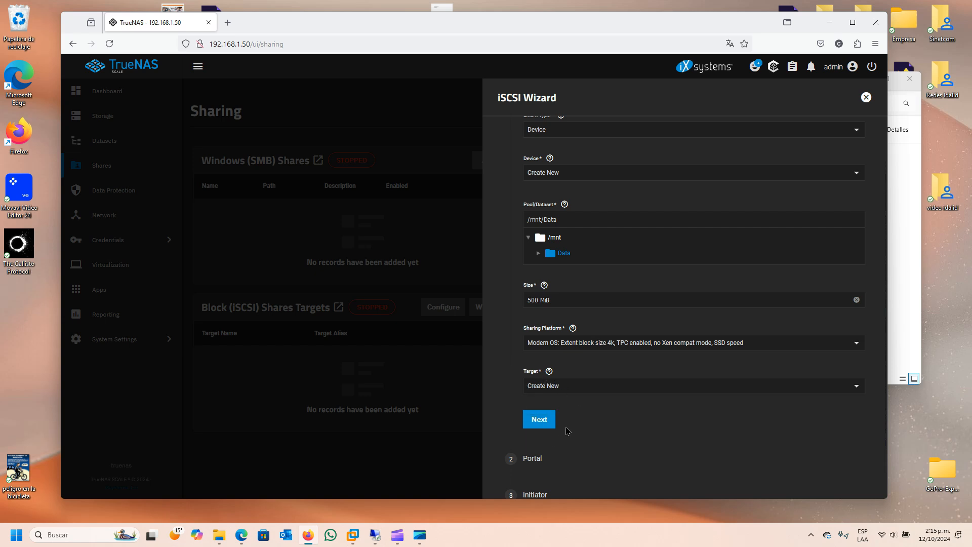
left_click(544, 424)
left_click(544, 424)
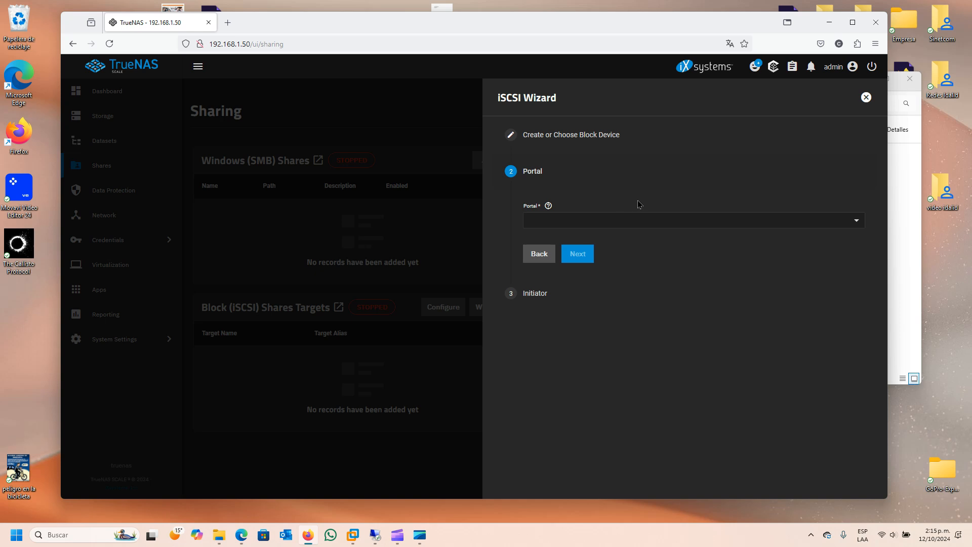
- Create a new portal with discovery authentication left at NONE
left_click(857, 221)
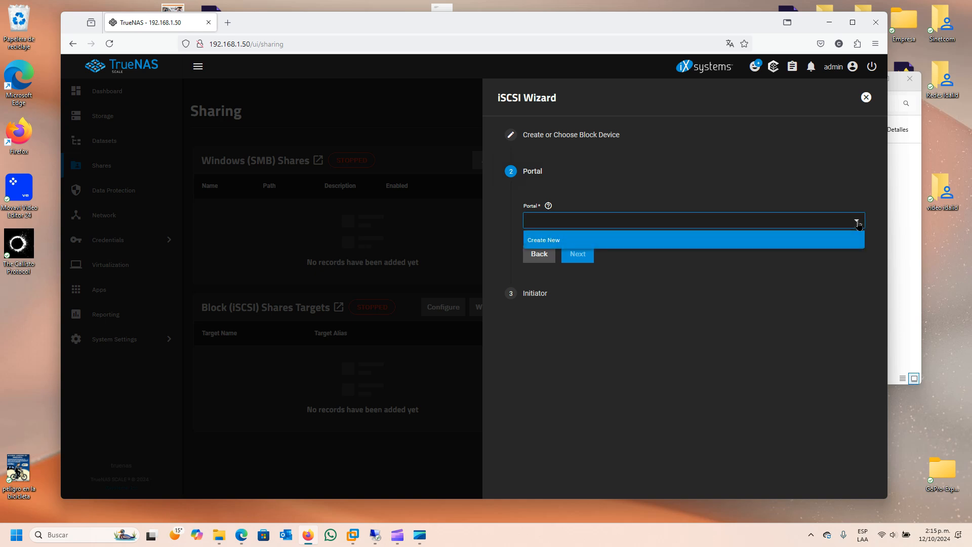
left_click(549, 241)
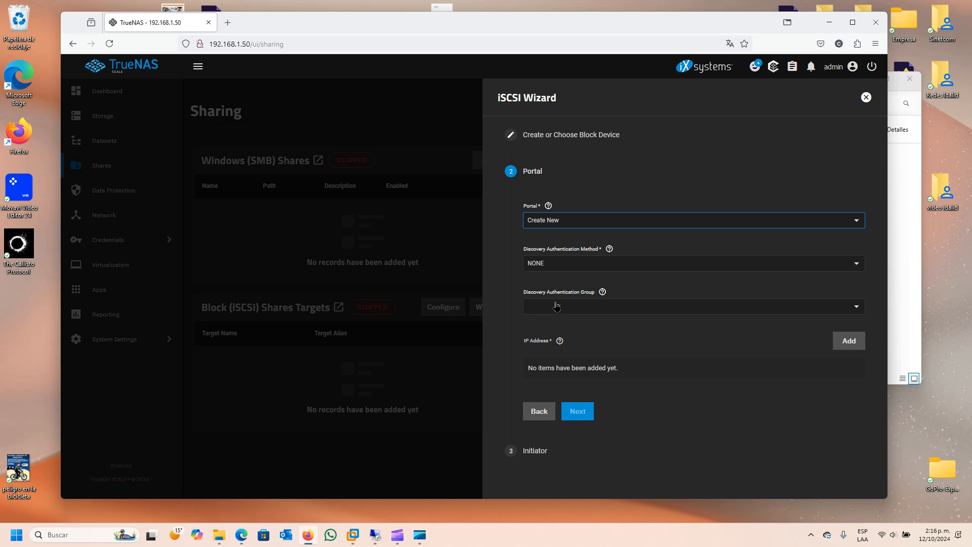
left_click(858, 309)
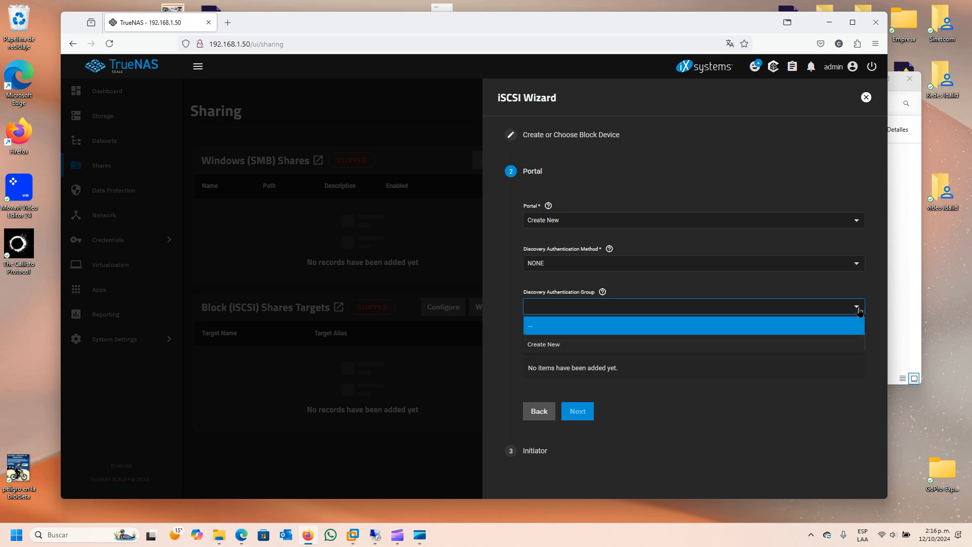
left_click(641, 324)
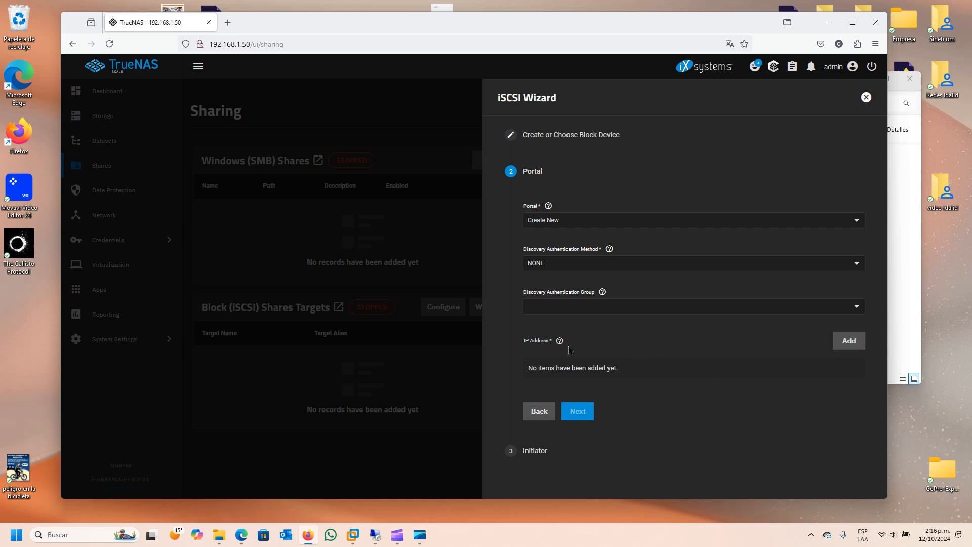
- Add listen address 192.168.1.50 to the portal and advance to the Initiator step
left_click(854, 347)
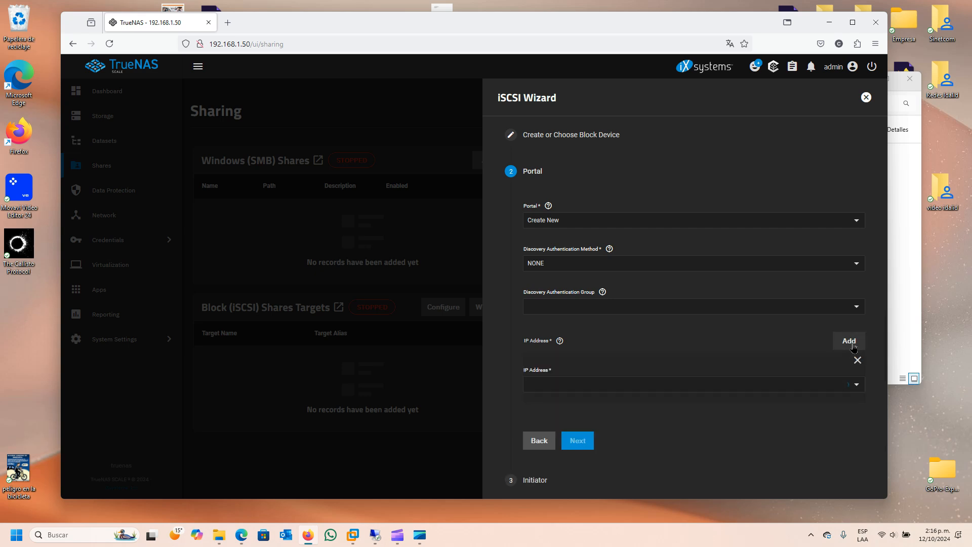
left_click(861, 387)
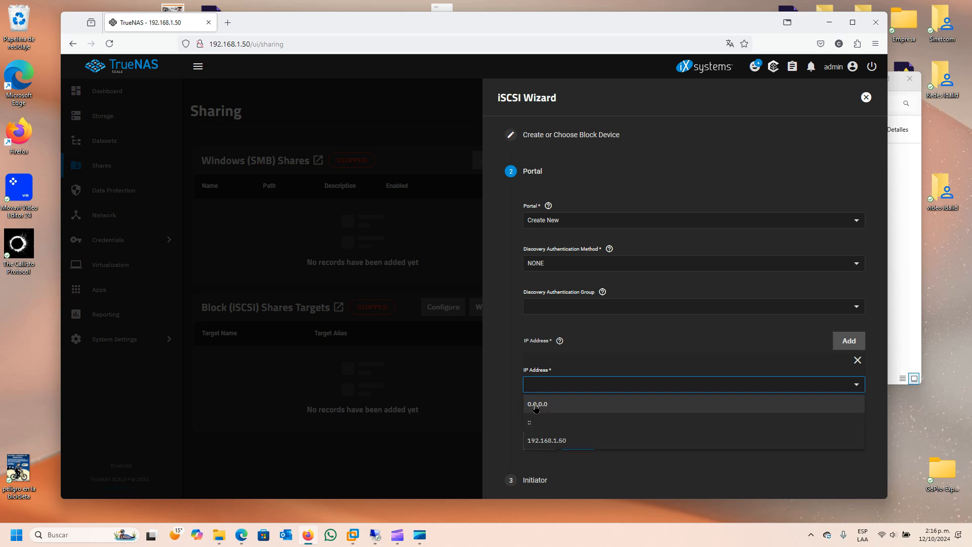
left_click(543, 442)
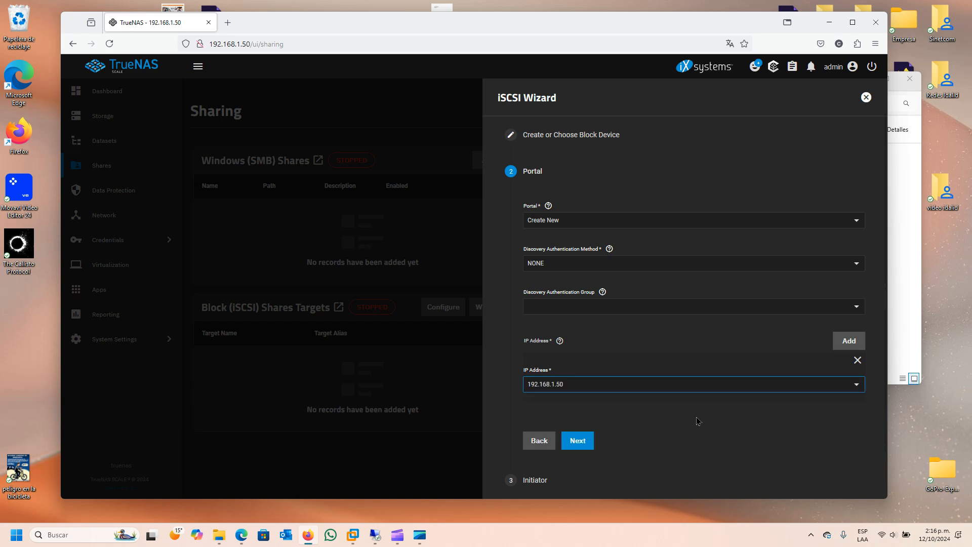
scroll(698, 420, "down", 1)
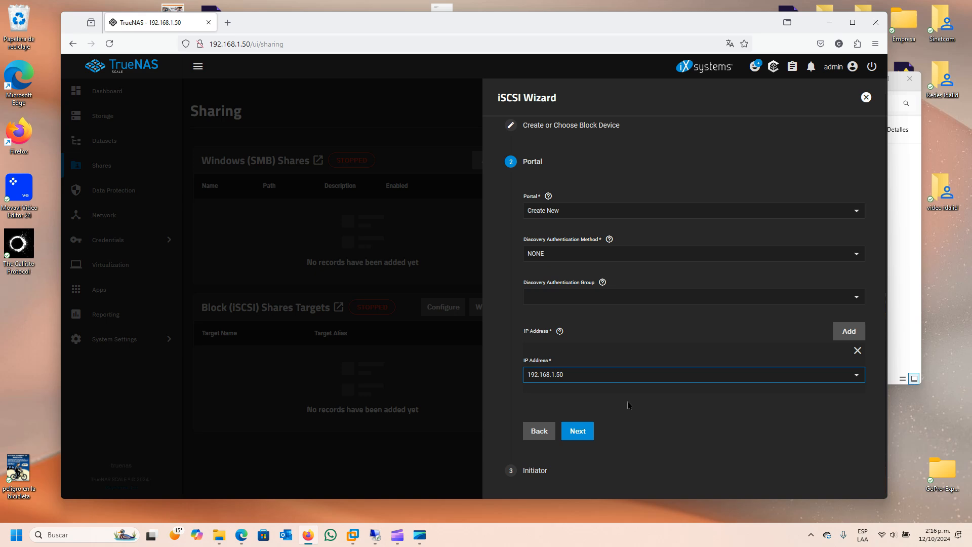
left_click(582, 435)
left_click(562, 257)
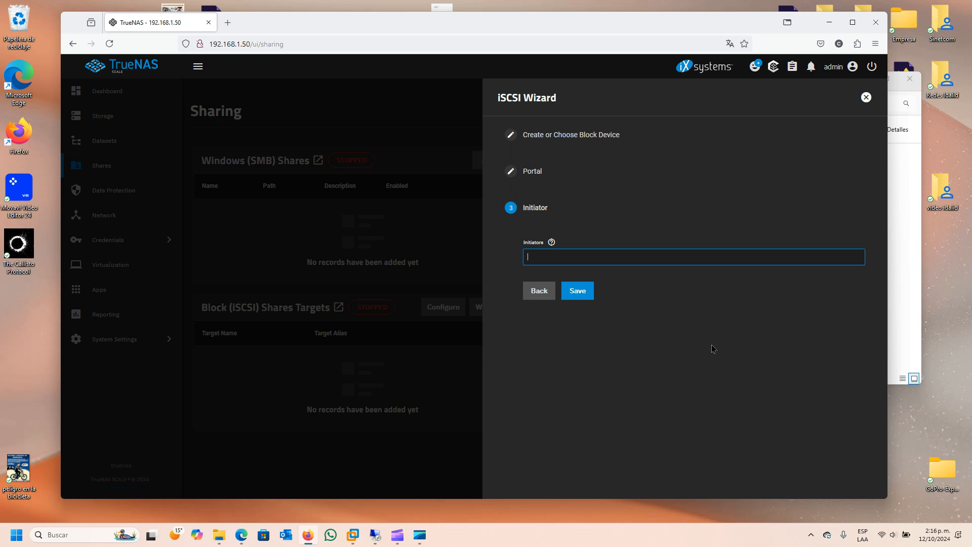
- Allow the pasted Windows initiator IQN, save the bd1 target, and start the iSCSI service
type("iqn.1991-05.com.microsoft:dbsrv01")
left_click_drag(531, 256, 626, 258)
left_click(649, 260)
left_click(581, 294)
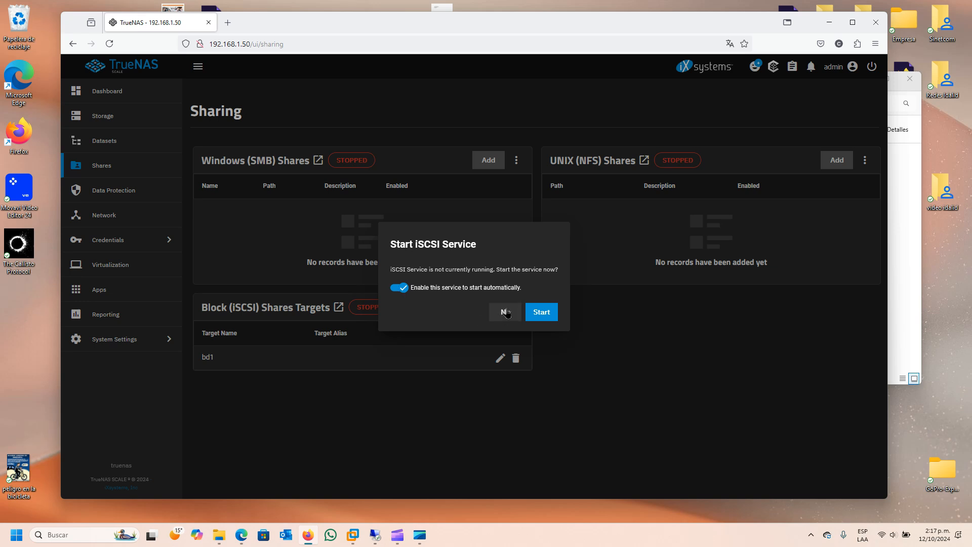
left_click(533, 310)
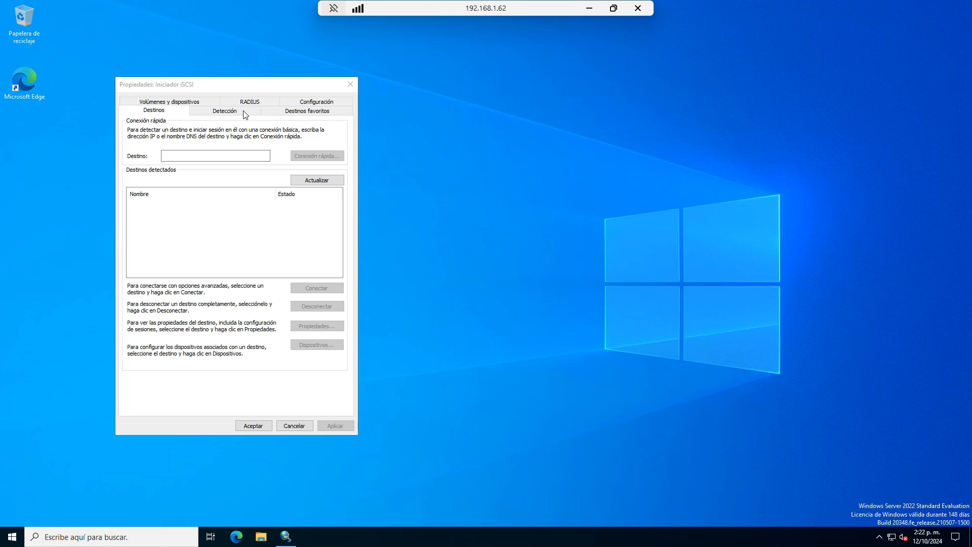
- Quick-connect to the TrueNAS target at 192.168.1.50 from the Destinos tab, then close the results
left_click(318, 102)
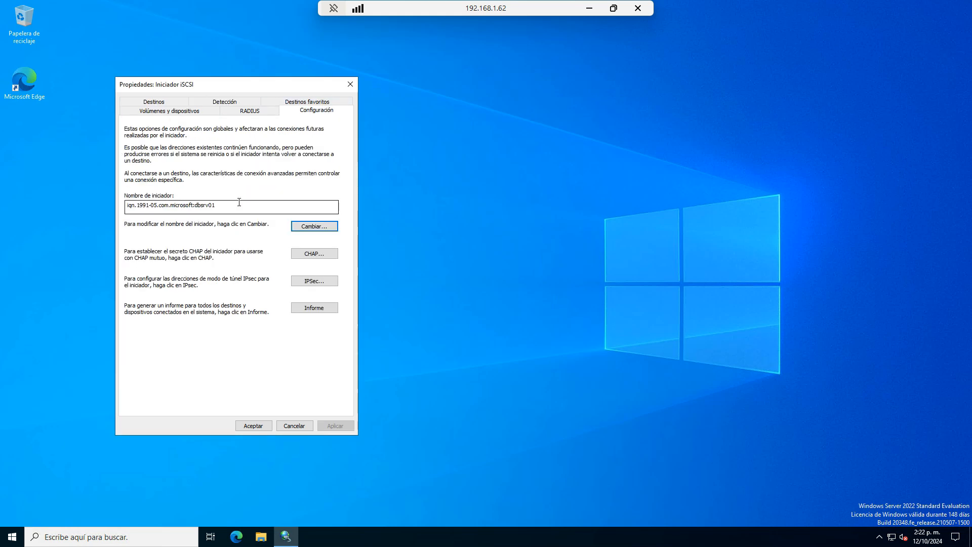
left_click(154, 102)
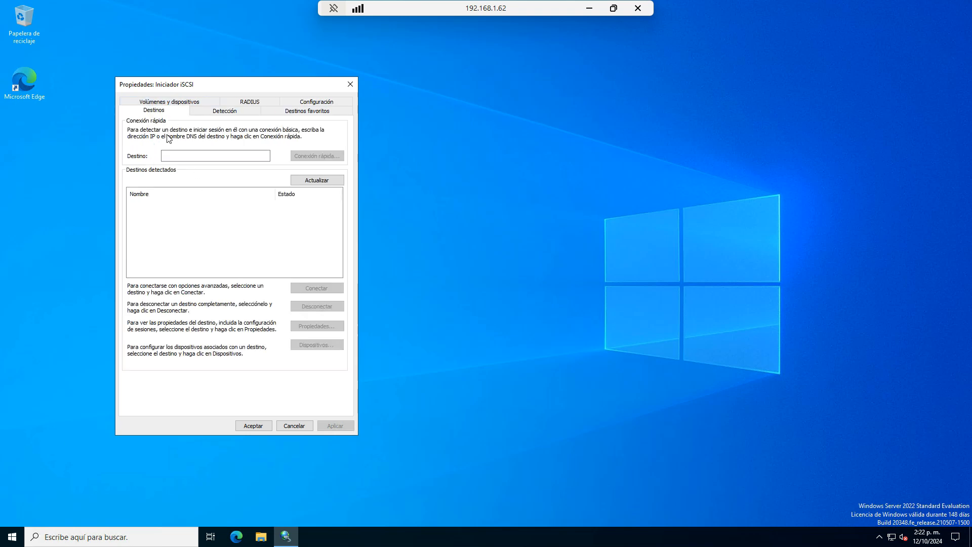
left_click(194, 158)
type("192.168.1.50")
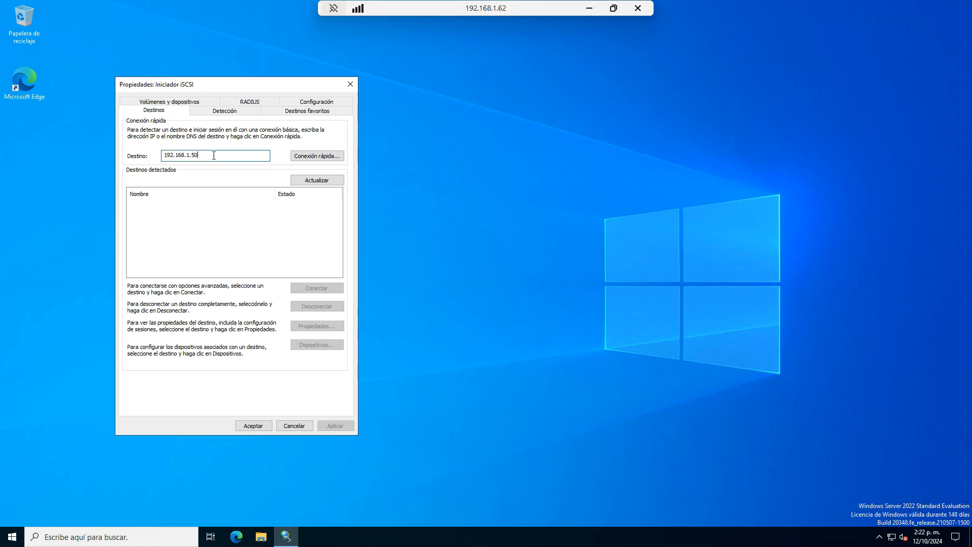
left_click(313, 158)
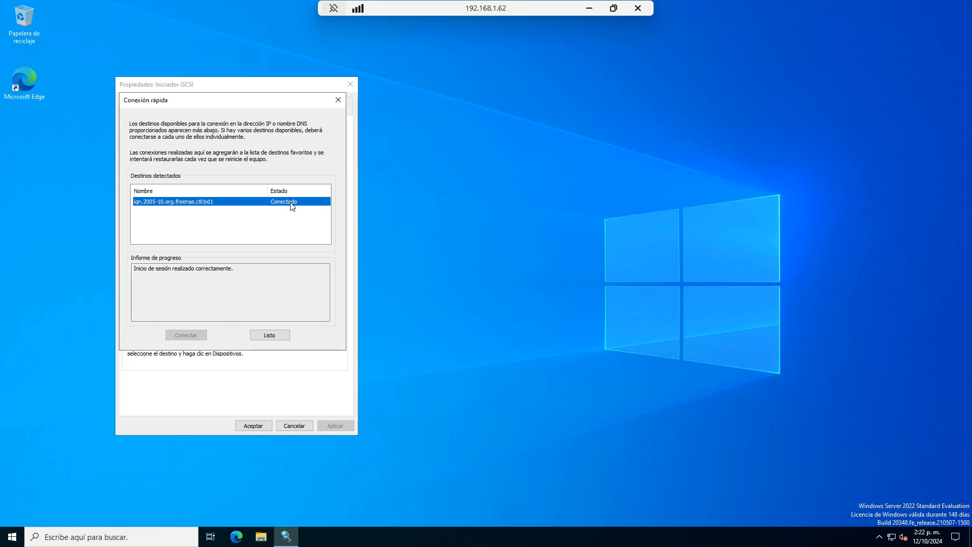
left_click(270, 336)
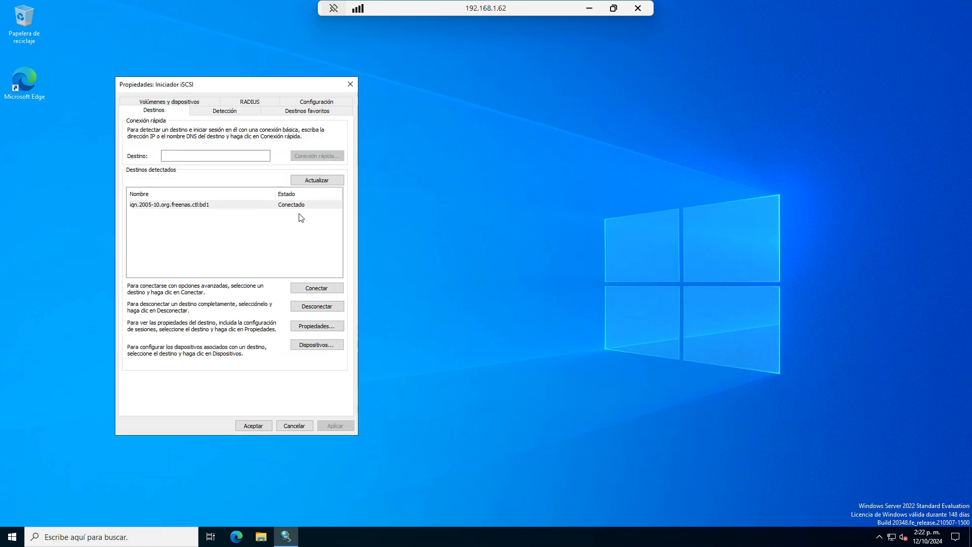
- Run Autoconfigurar on the Volúmenes y dispositivos tab to bind the TrueNAS iSCSI disk
left_click(247, 112)
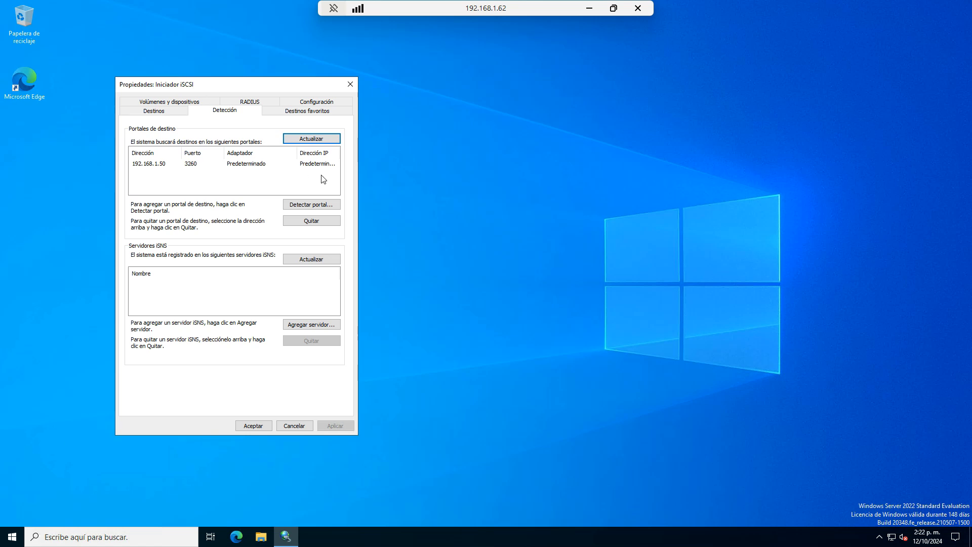
left_click(301, 112)
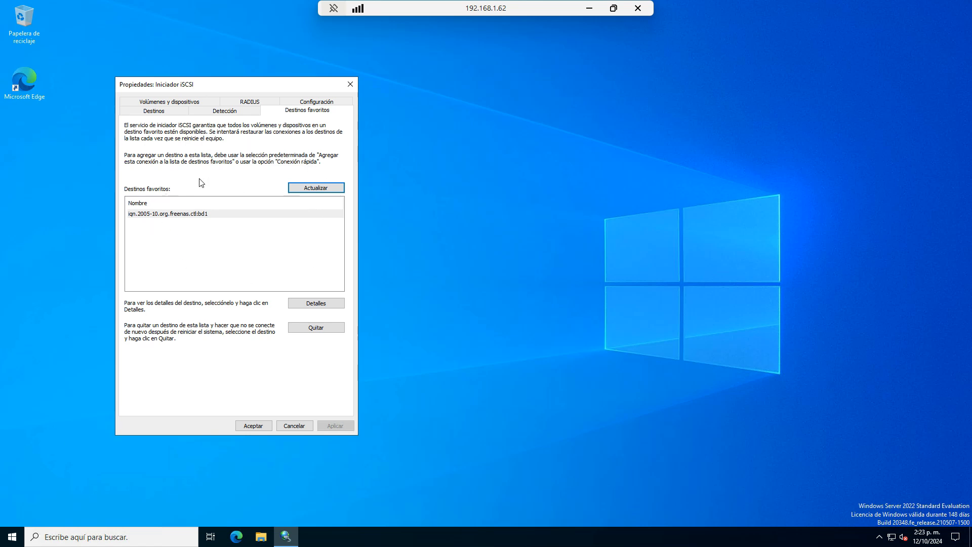
left_click(180, 103)
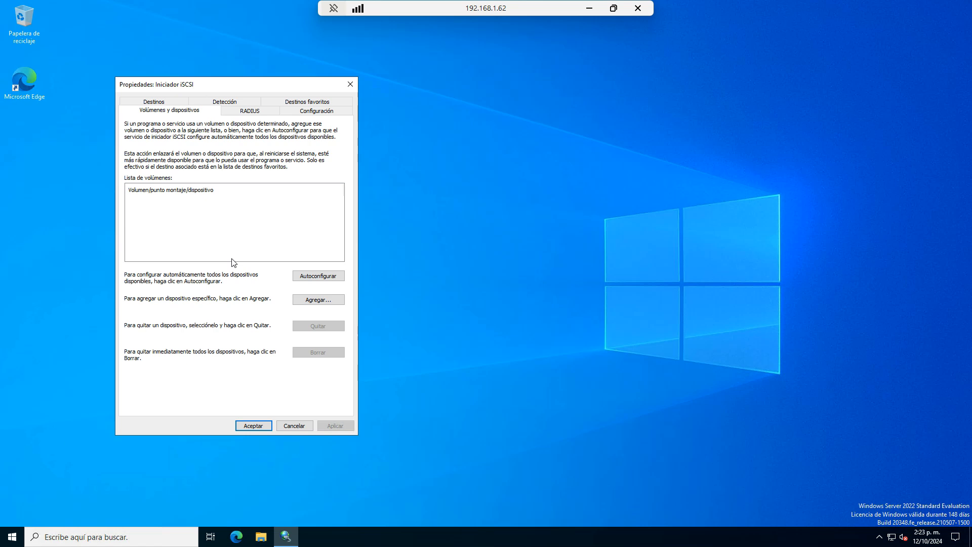
left_click(320, 277)
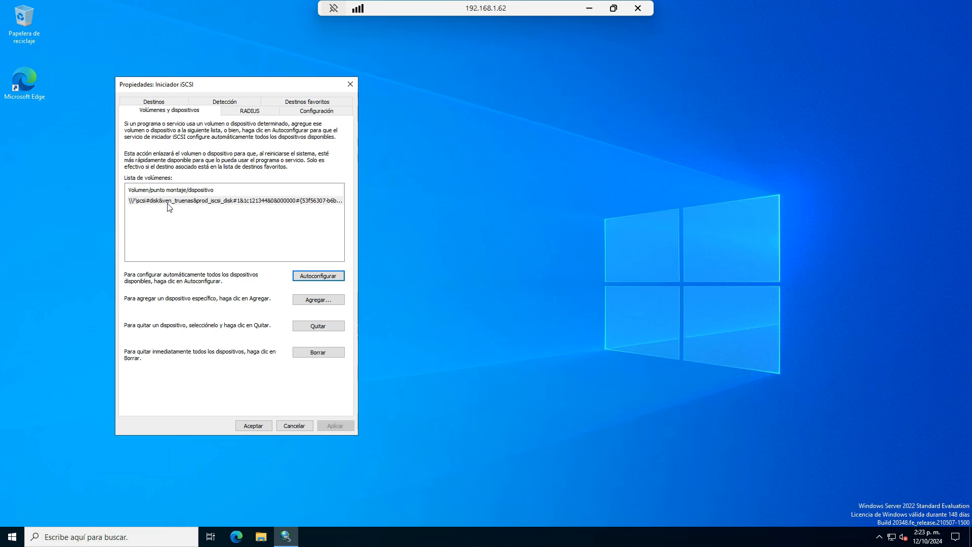
left_click(12, 536)
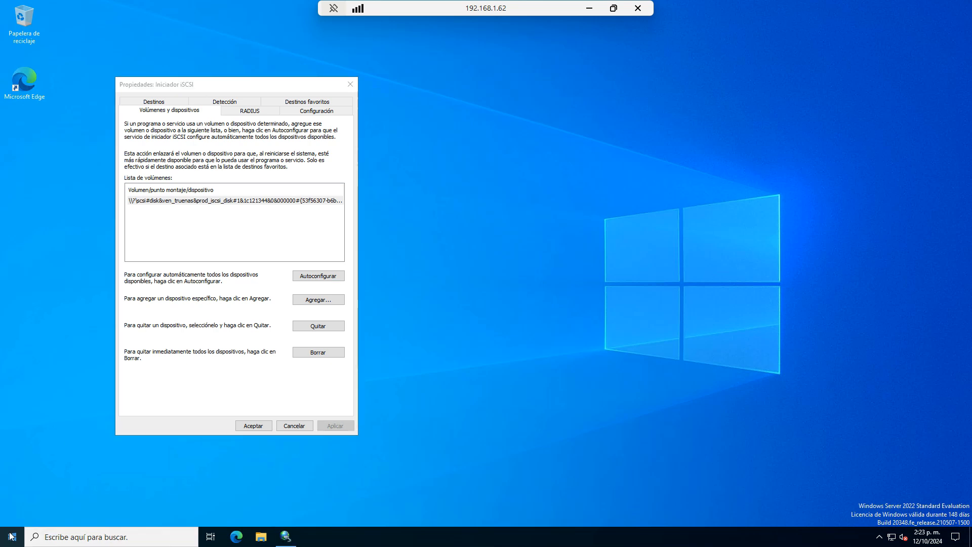
- Open Disk Management and place it beside the iSCSI settings
right_click(11, 536)
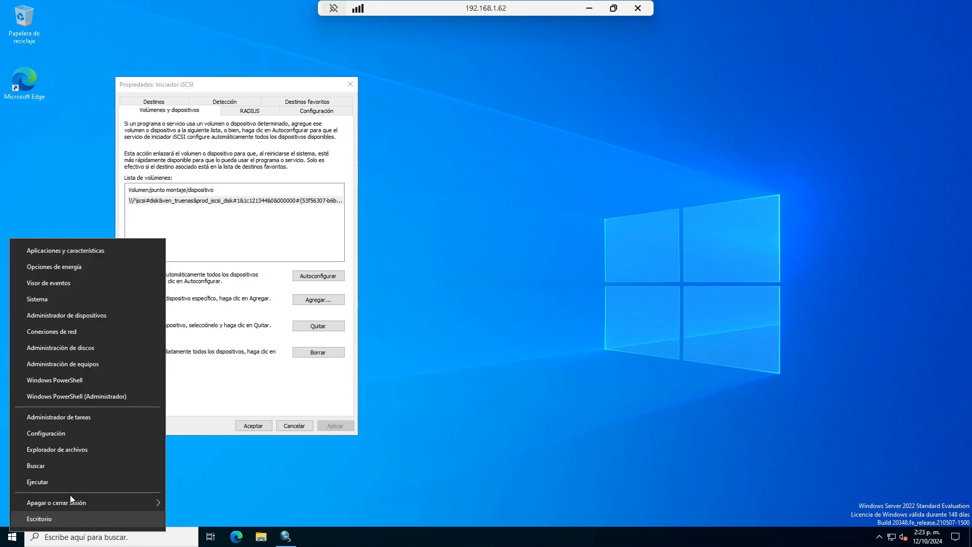
left_click(104, 346)
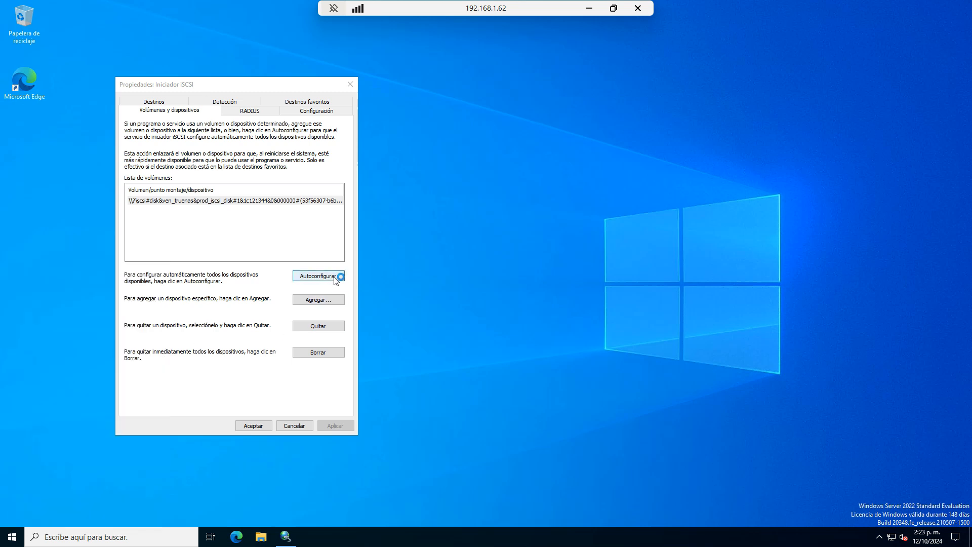
left_click_drag(241, 59, 547, 79)
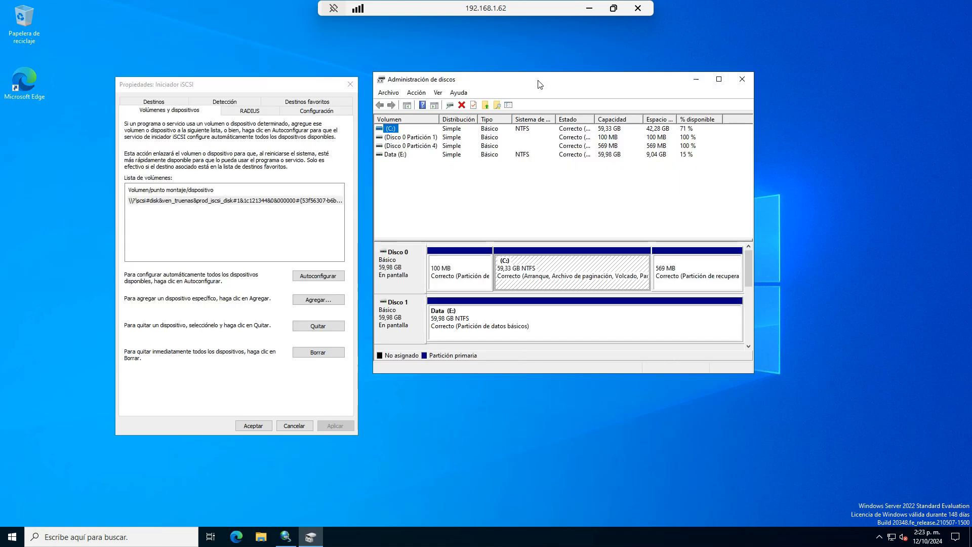
left_click(749, 346)
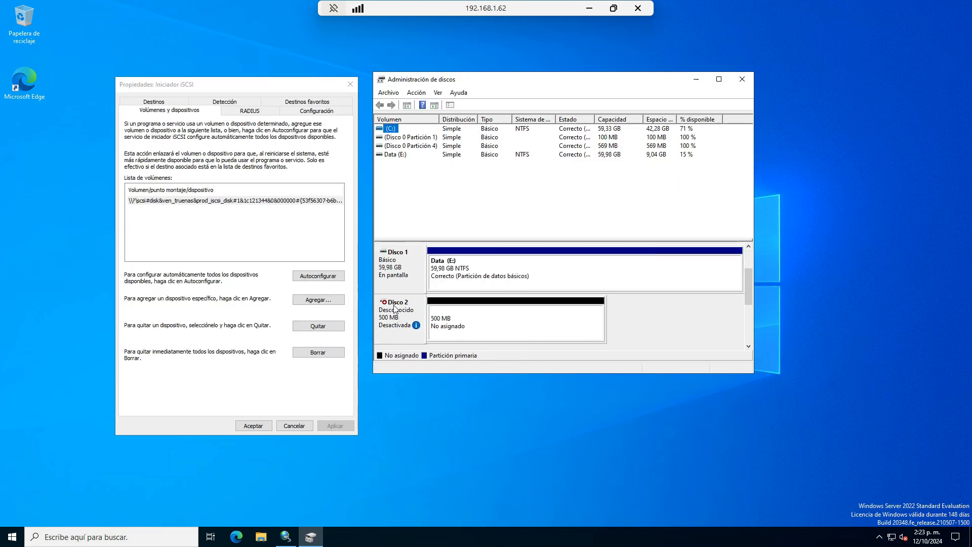
- Bring Disco 2 online and initialize it with a GPT partition table
mouse_move(398, 311)
right_click(398, 319)
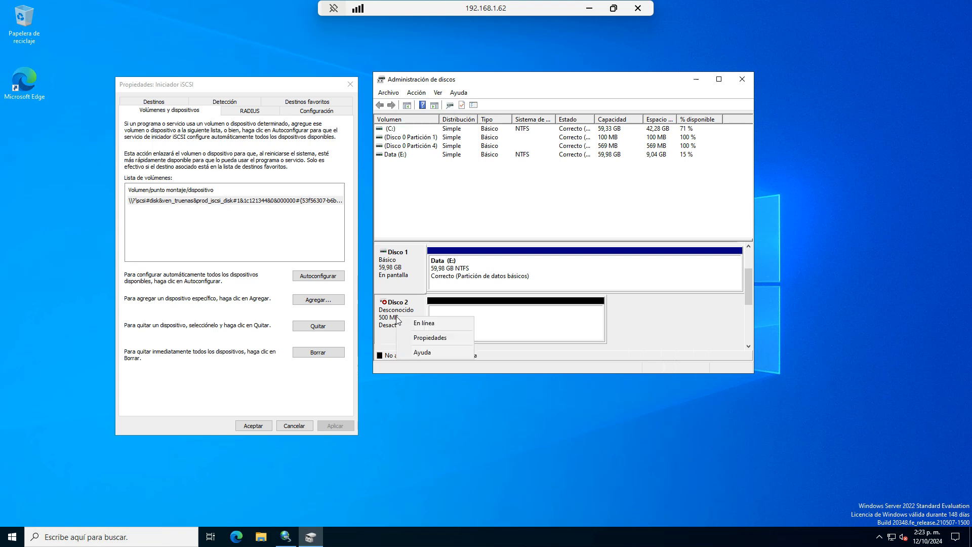
left_click(448, 324)
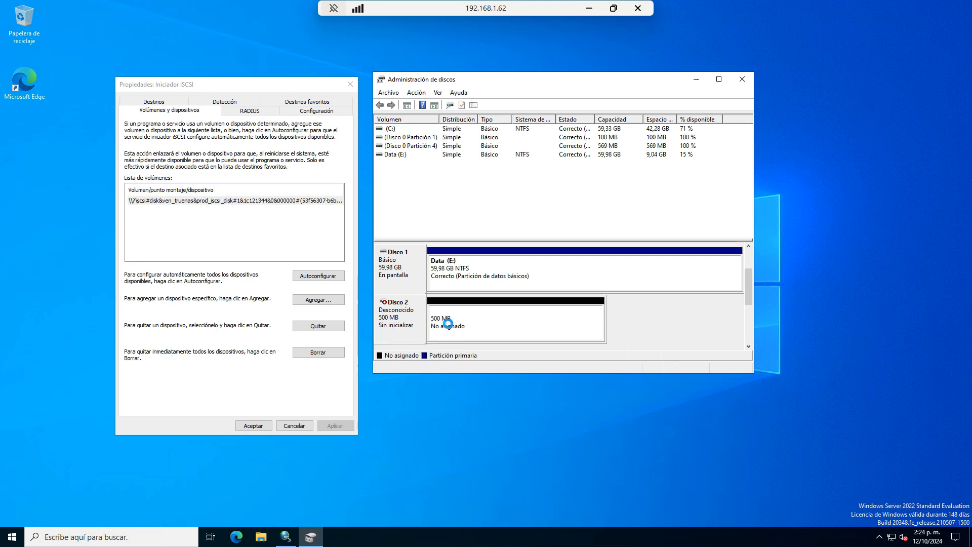
right_click(410, 315)
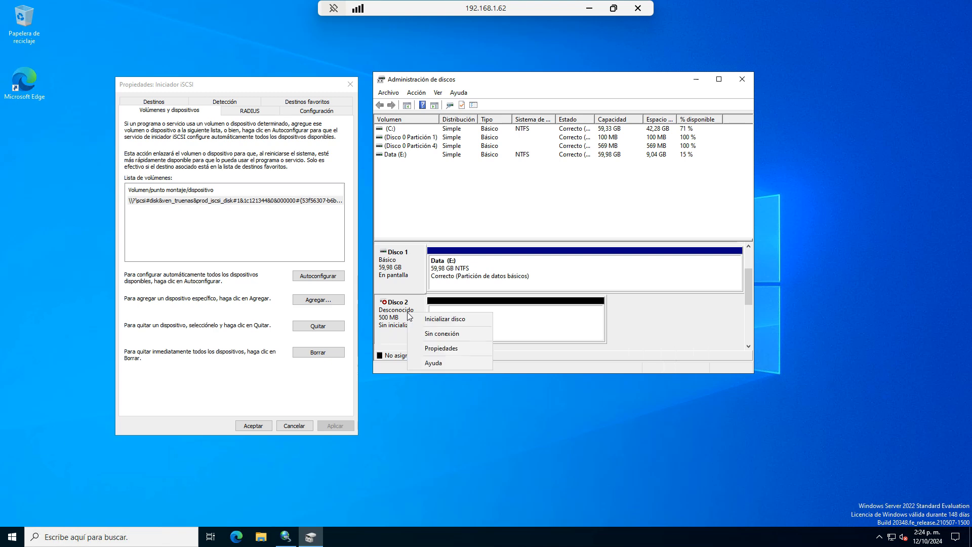
left_click(461, 320)
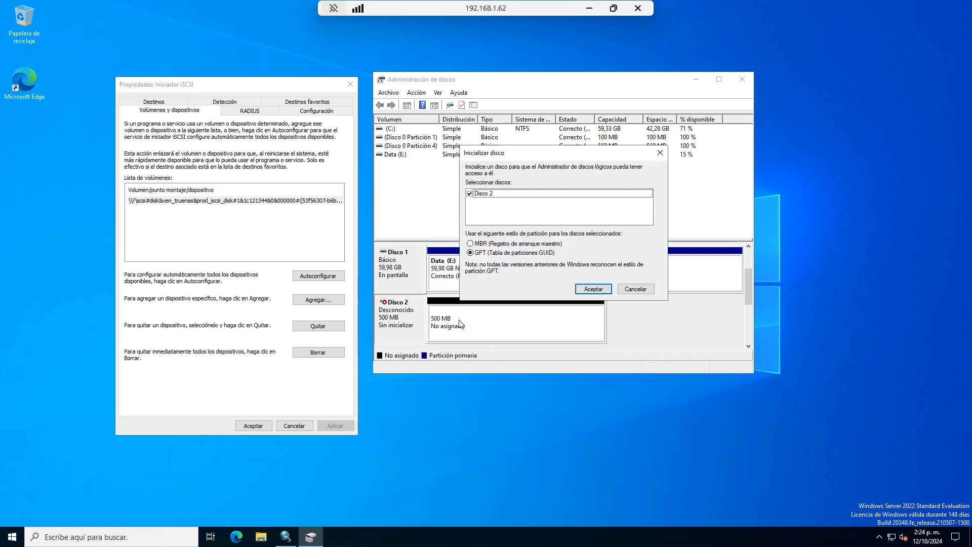
left_click(587, 287)
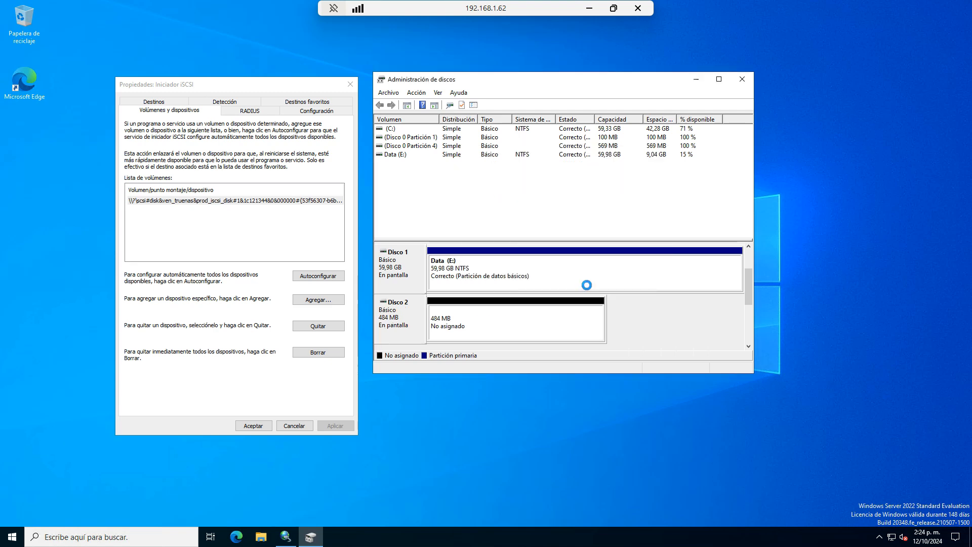
- Create a full-size simple volume on Disco 2: drive F:, NTFS quick format, label Nuevo vol
left_click(462, 314)
right_click(462, 314)
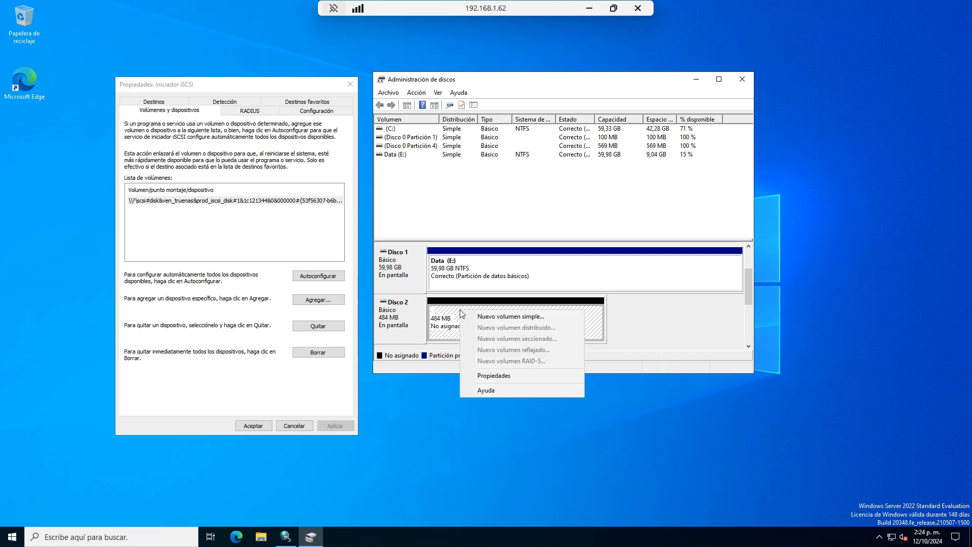
left_click(533, 316)
left_click(569, 312)
left_click(569, 313)
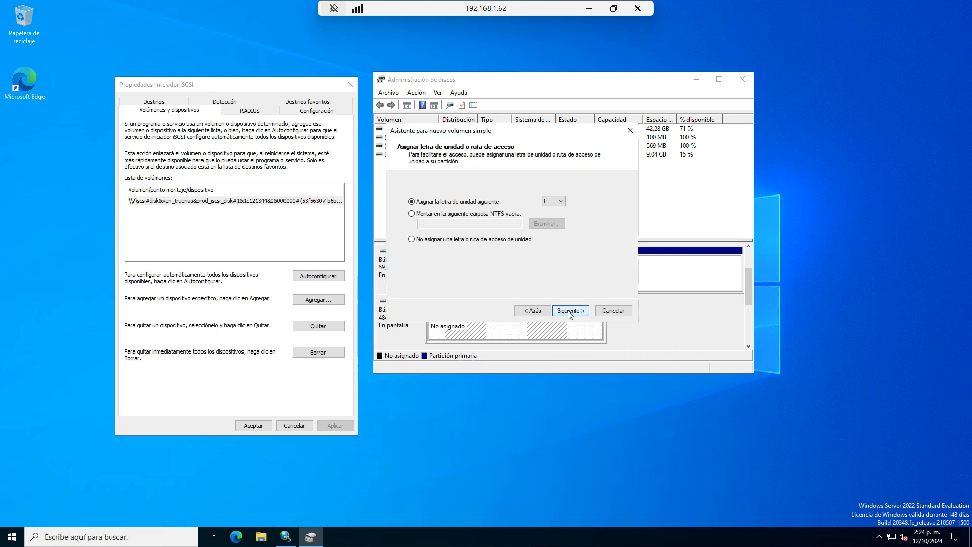
left_click(570, 313)
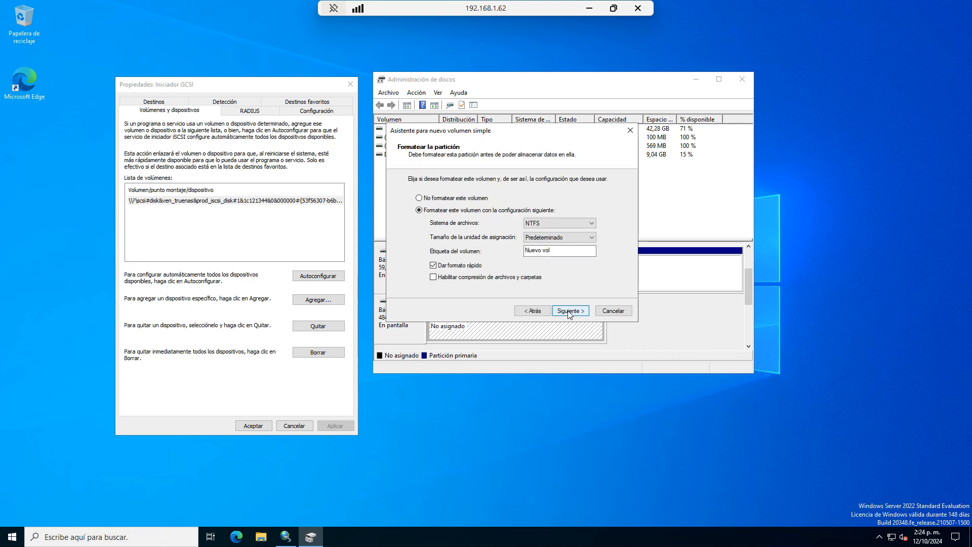
left_click(569, 312)
left_click(569, 311)
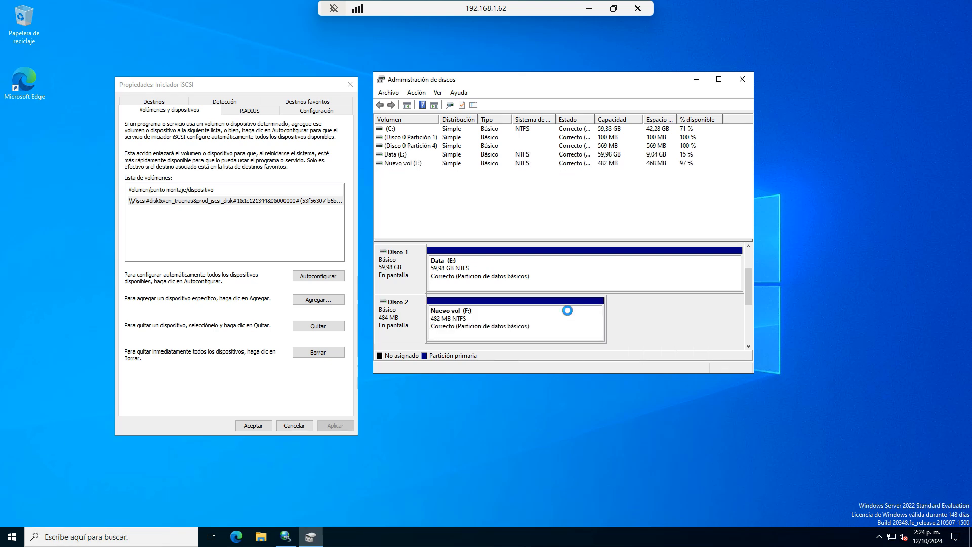
- In File Explorer's Este equipo view, open the empty Nuevo vol (F:) drive and return to the drive list
left_click(261, 540)
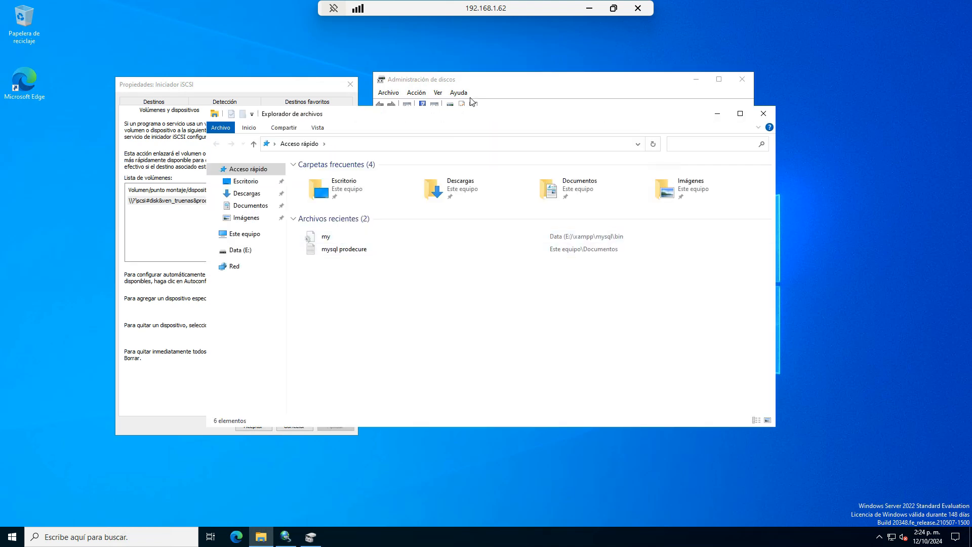
left_click_drag(456, 116, 516, 158)
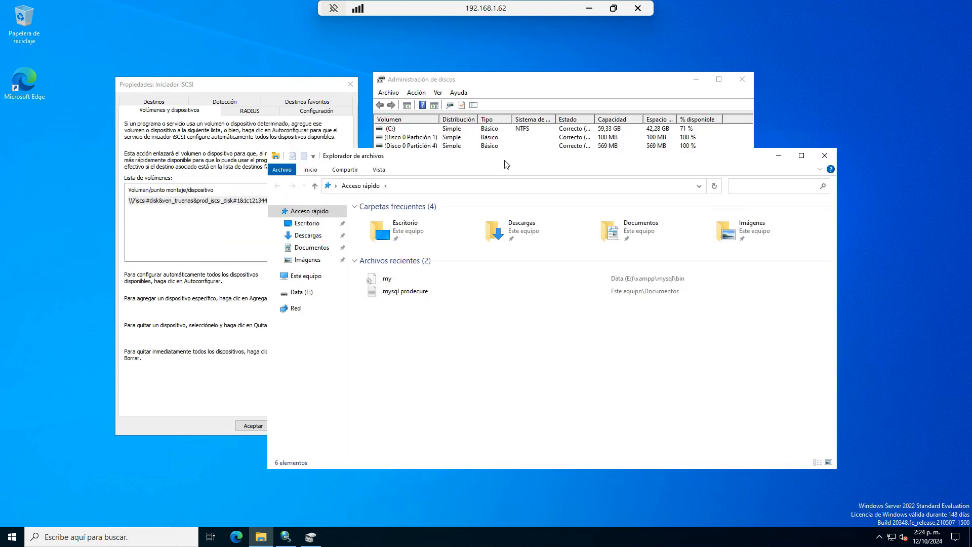
left_click(305, 276)
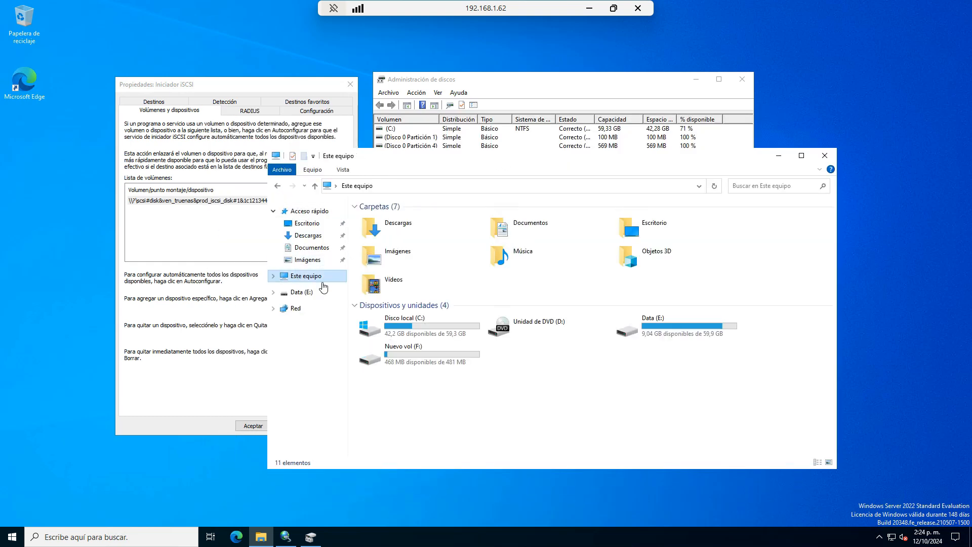
left_click(428, 355)
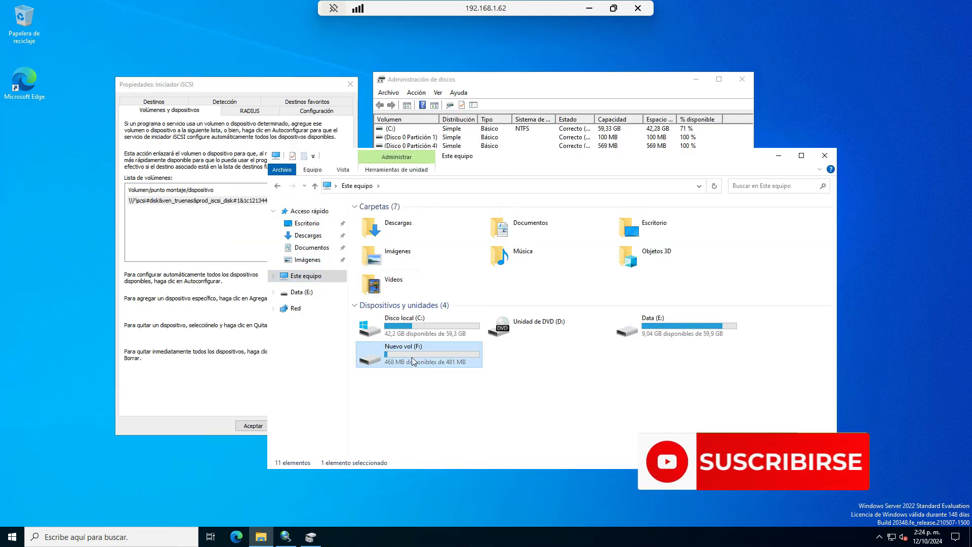
double_click(412, 357)
left_click(277, 186)
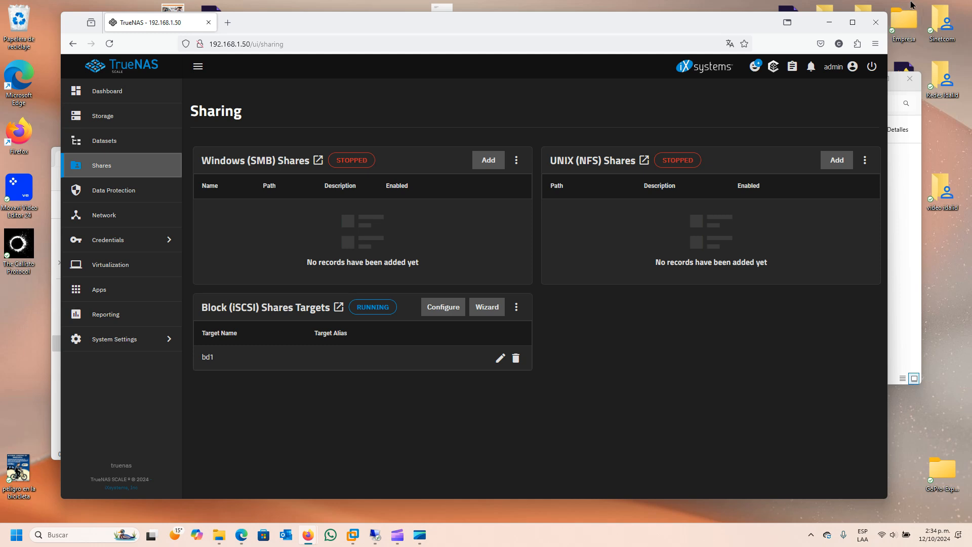
- Create dataset Archivos under Data with the Generic preset, then expand the Credentials menu
left_click(105, 143)
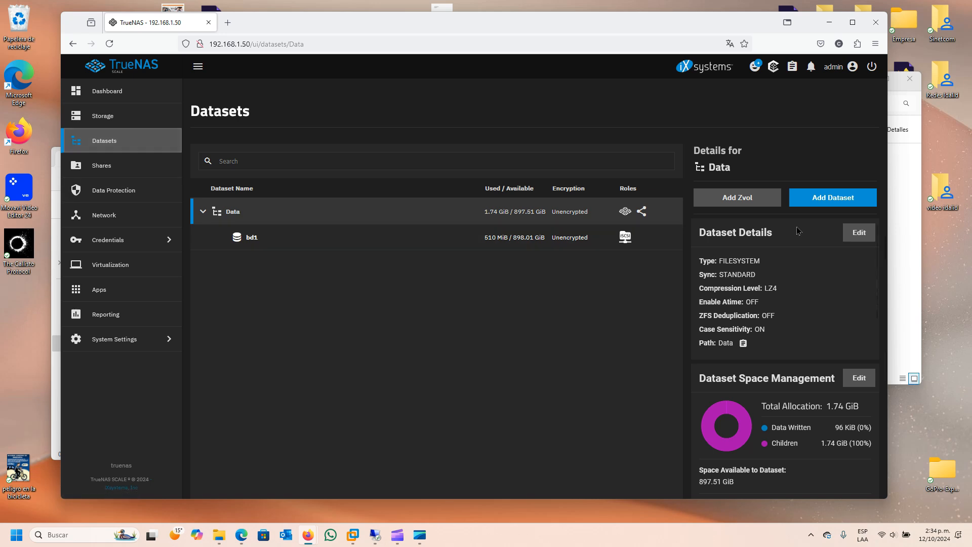
left_click(839, 201)
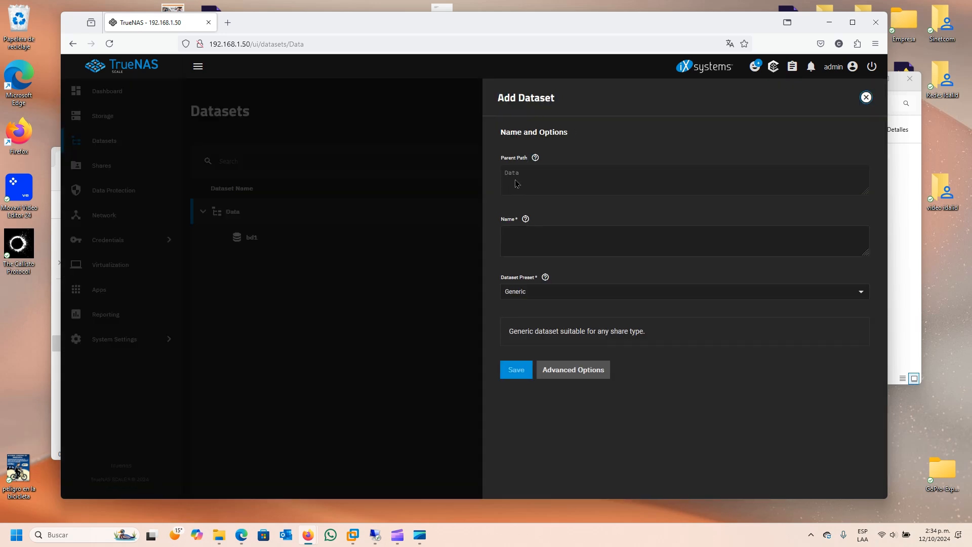
left_click(515, 234)
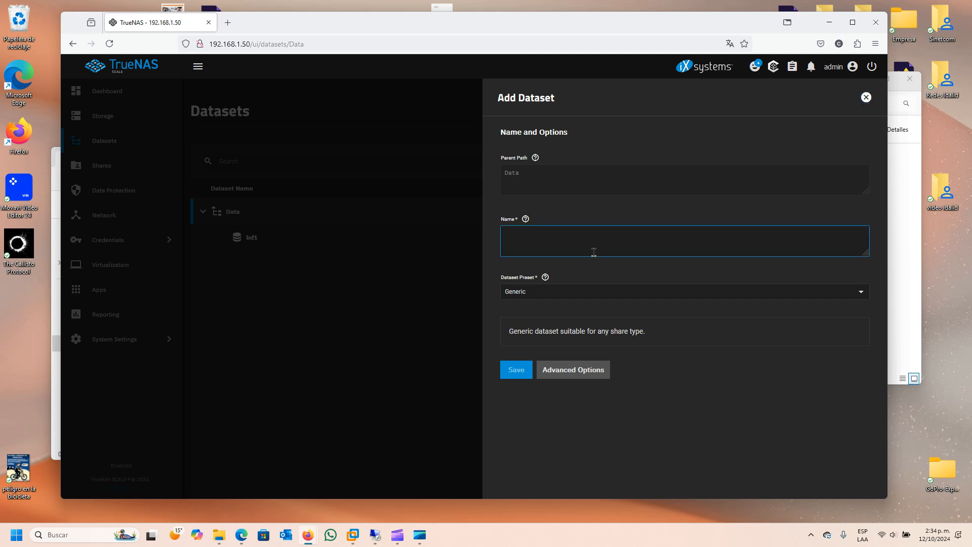
type("Archivos")
left_click(866, 297)
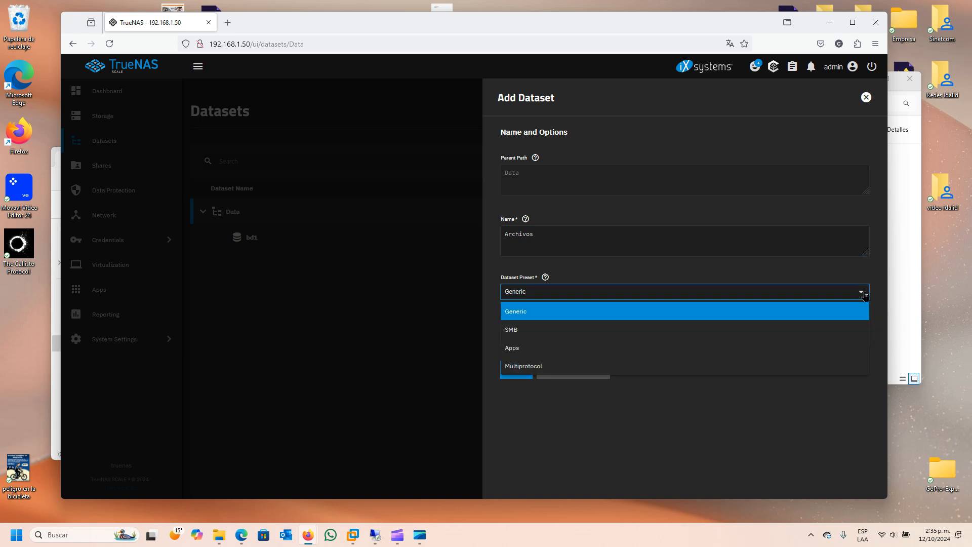
left_click(859, 269)
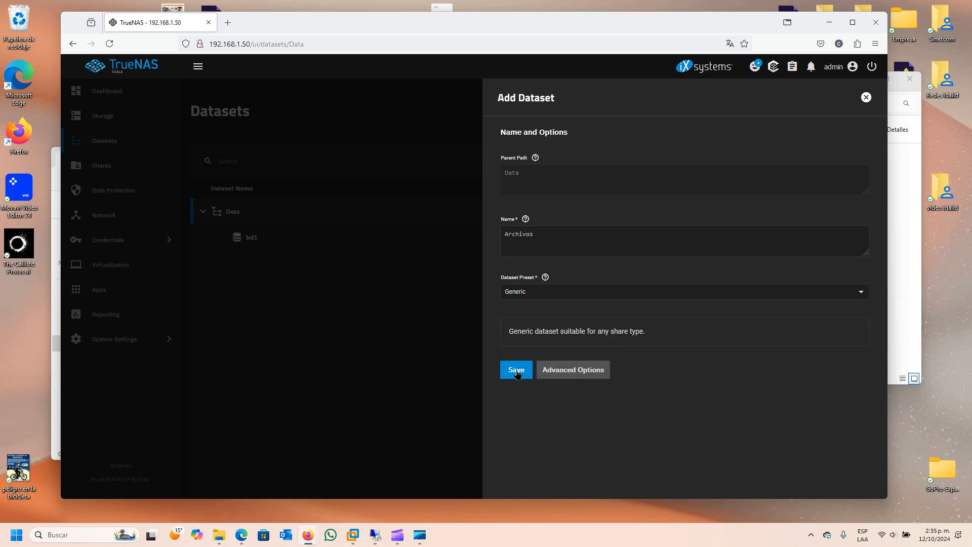
left_click(517, 372)
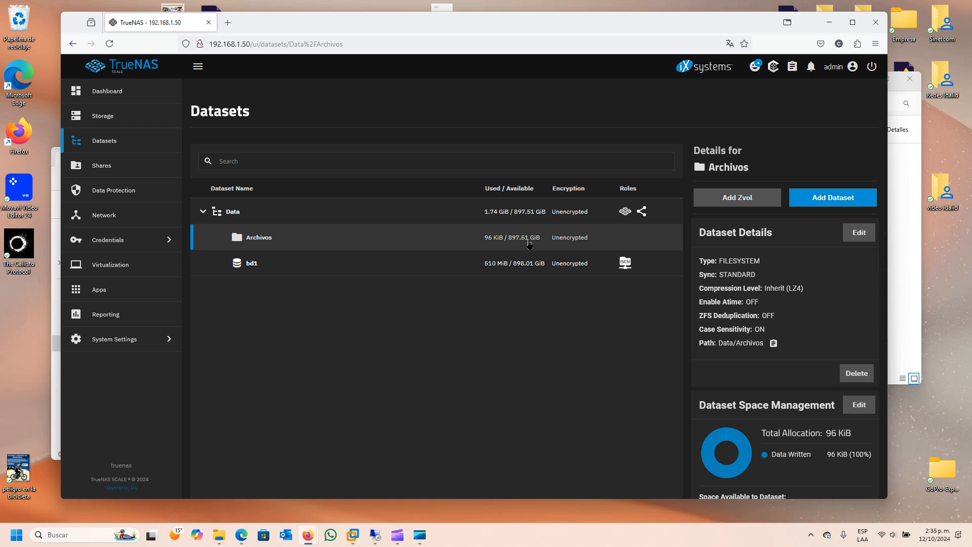
left_click(527, 212)
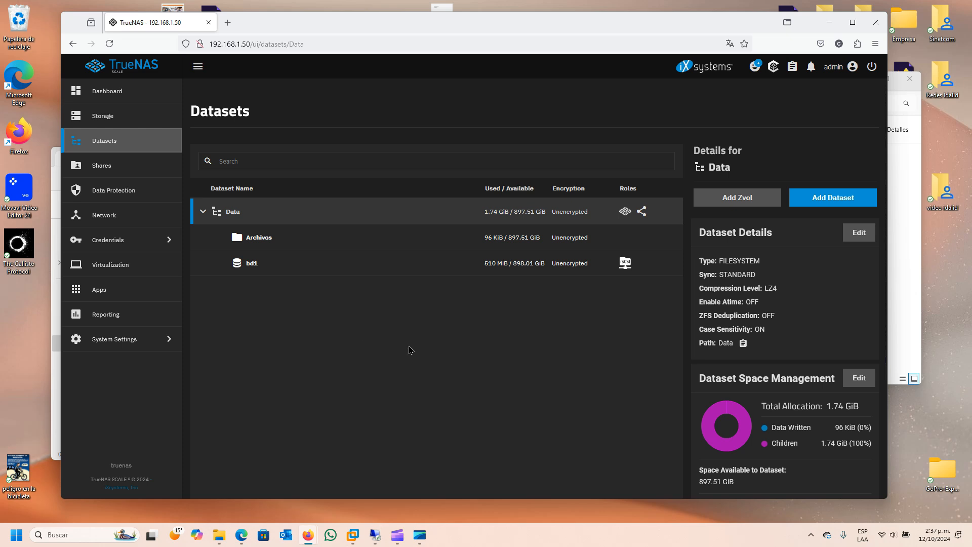
left_click(113, 243)
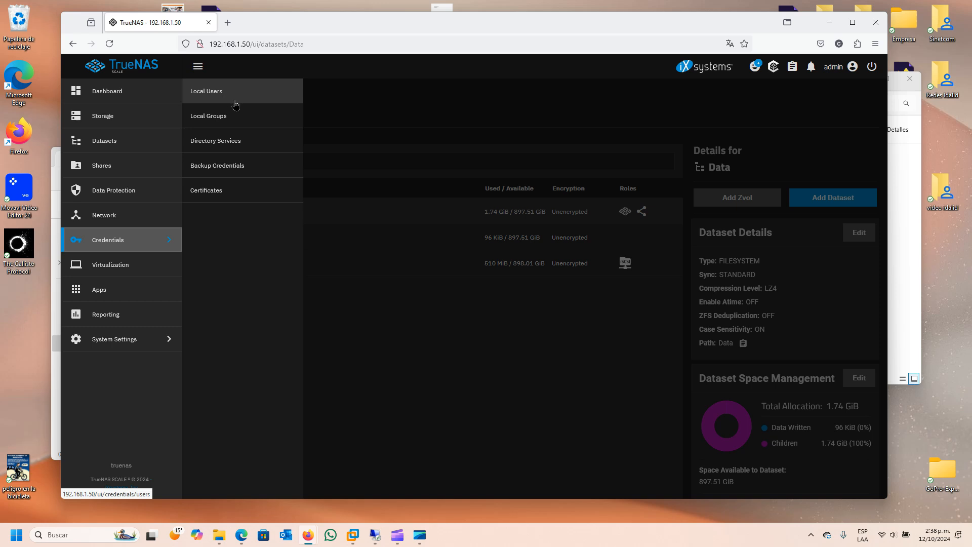
- Open Local Users and start an Add User form
left_click(218, 95)
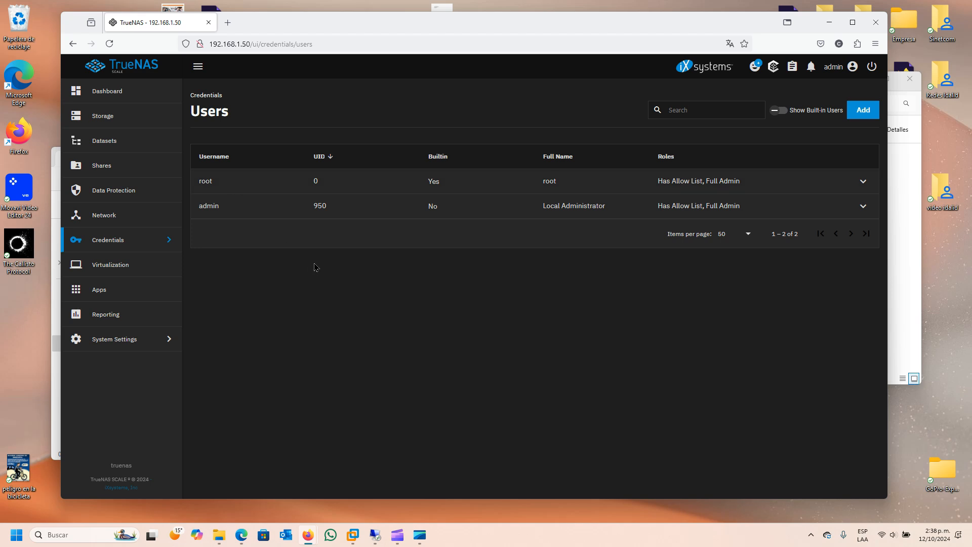
left_click(861, 117)
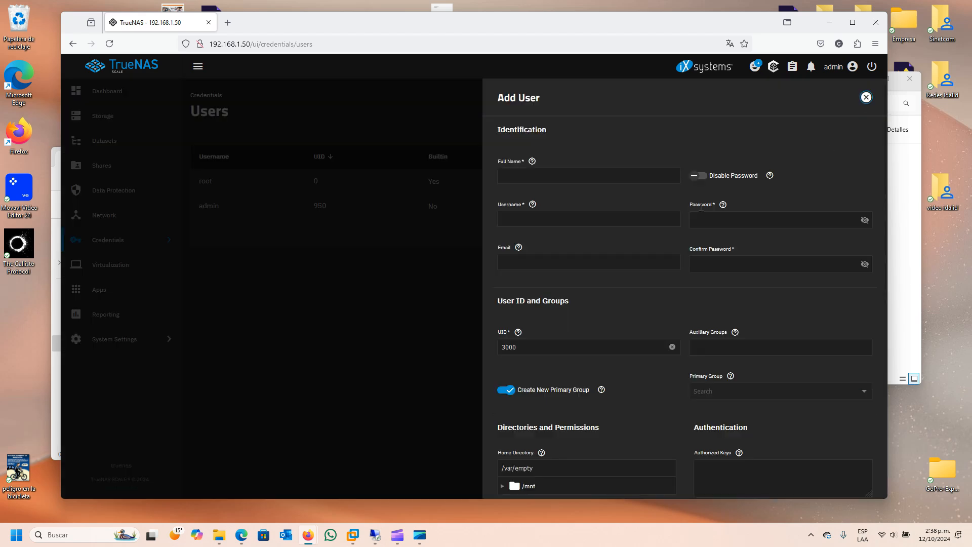
- Enter usuario as the full name, then type the password and its confirmation
left_click(527, 176)
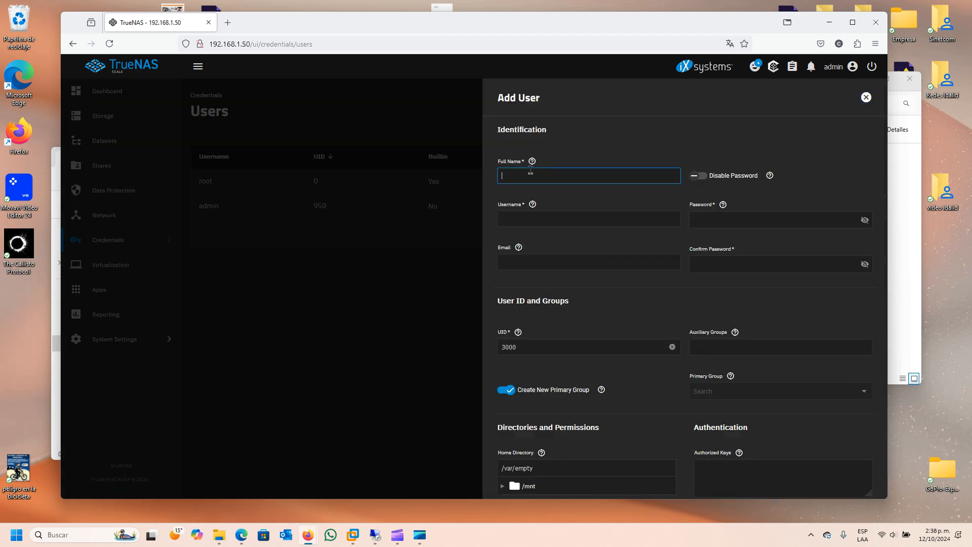
type("compar")
type("tir")
key("BackSpace")
key("BackSpace")
key("BackSpace")
key("BackSpace")
key("BackSpace")
key("BackSpace")
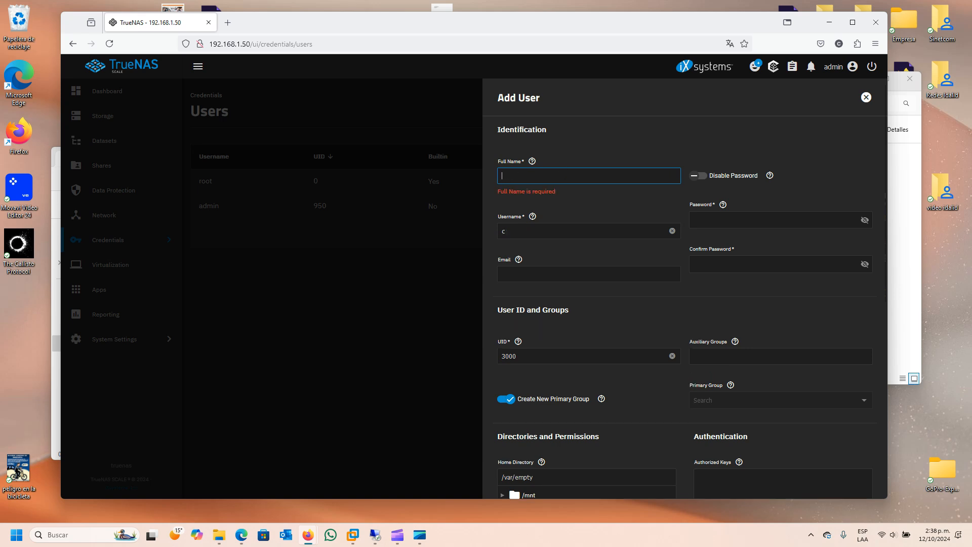
type("usuario")
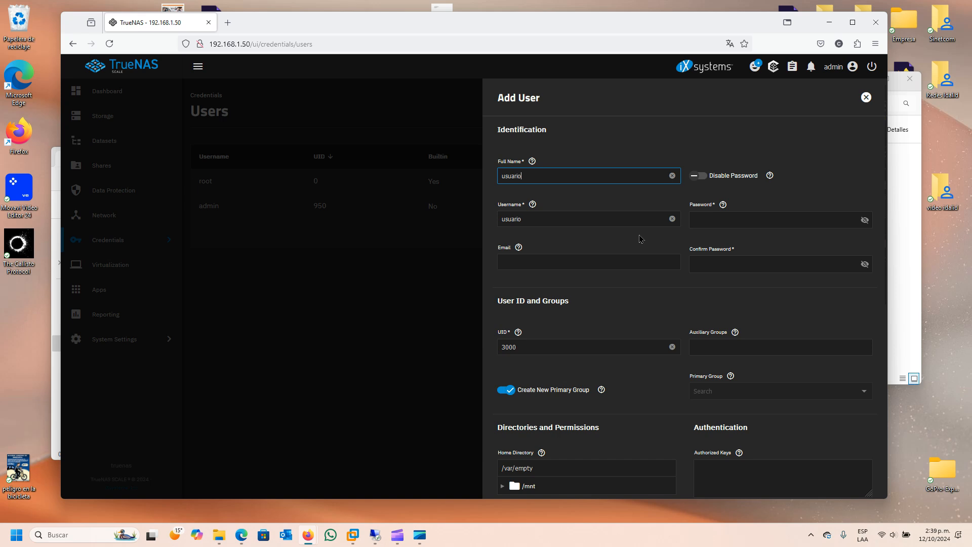
left_click(709, 215)
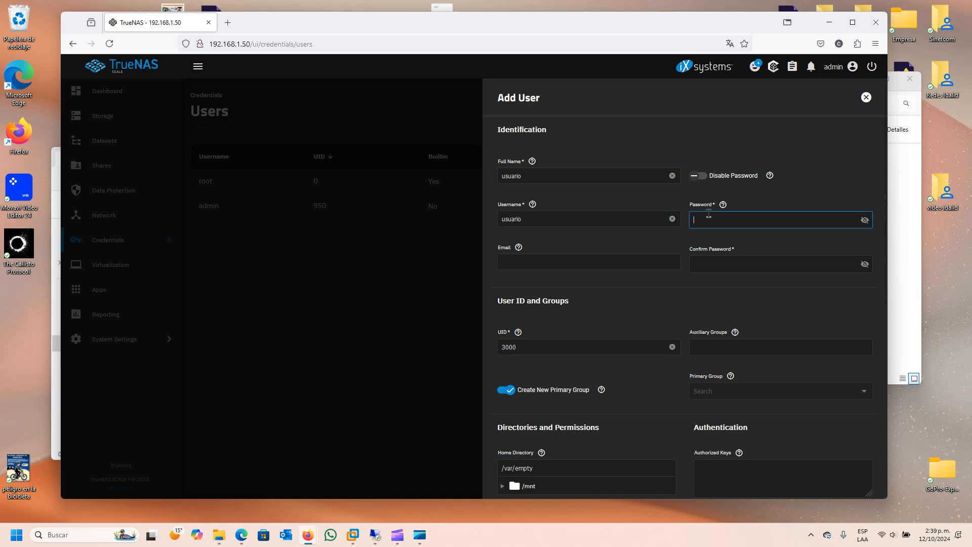
type("••••••••••")
left_click(720, 261)
type("••••••••••")
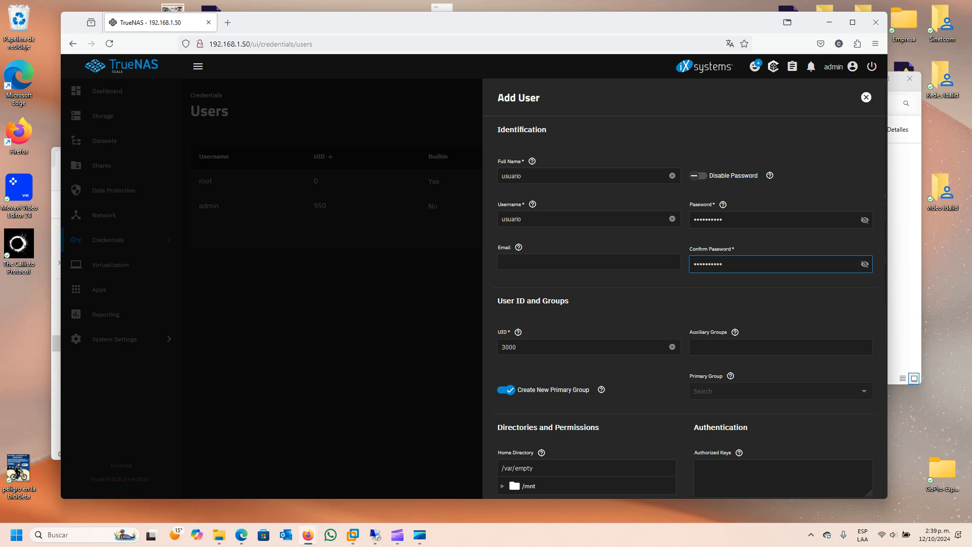
left_click(573, 264)
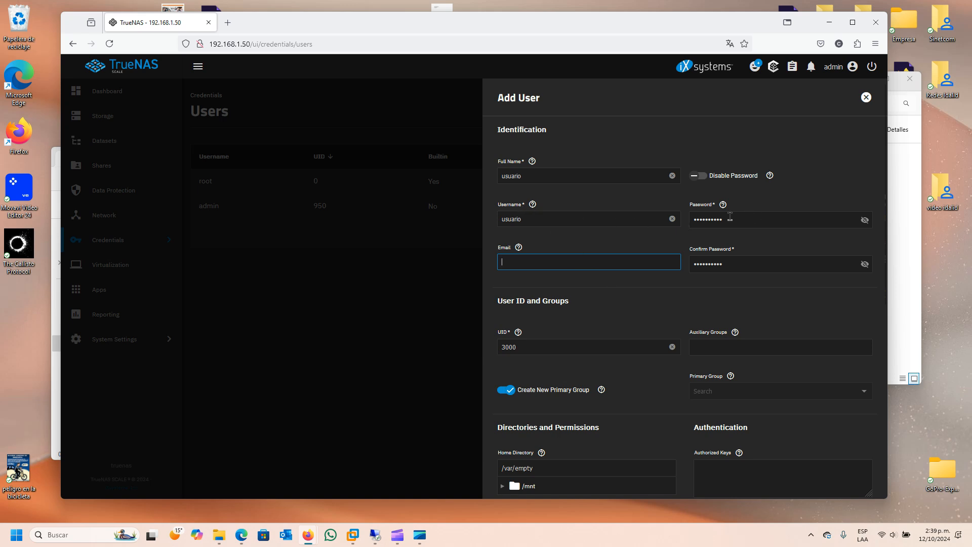
- Set the user's home directory to /mnt/Data/Archivos
scroll(784, 294, "down", 2)
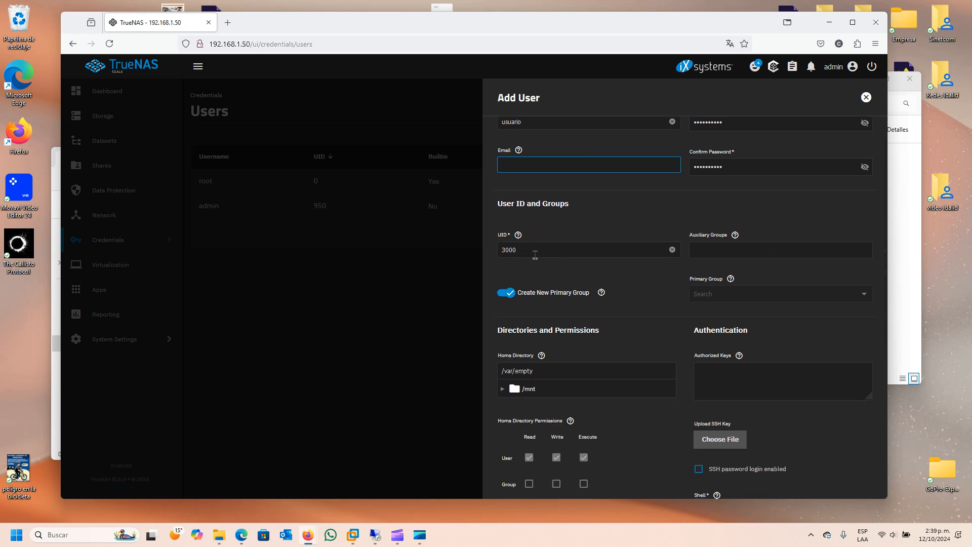
scroll(639, 351, "down", 2)
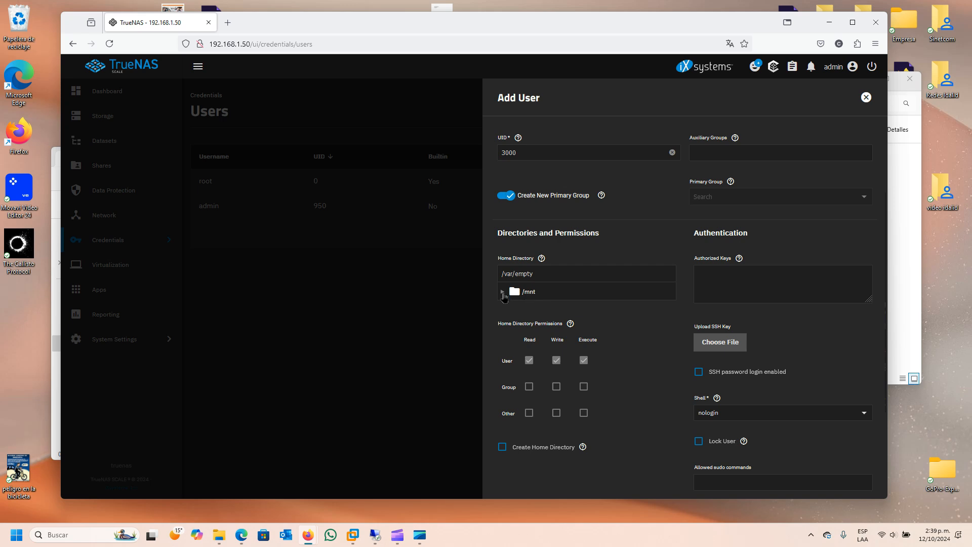
left_click(503, 292)
left_click(513, 307)
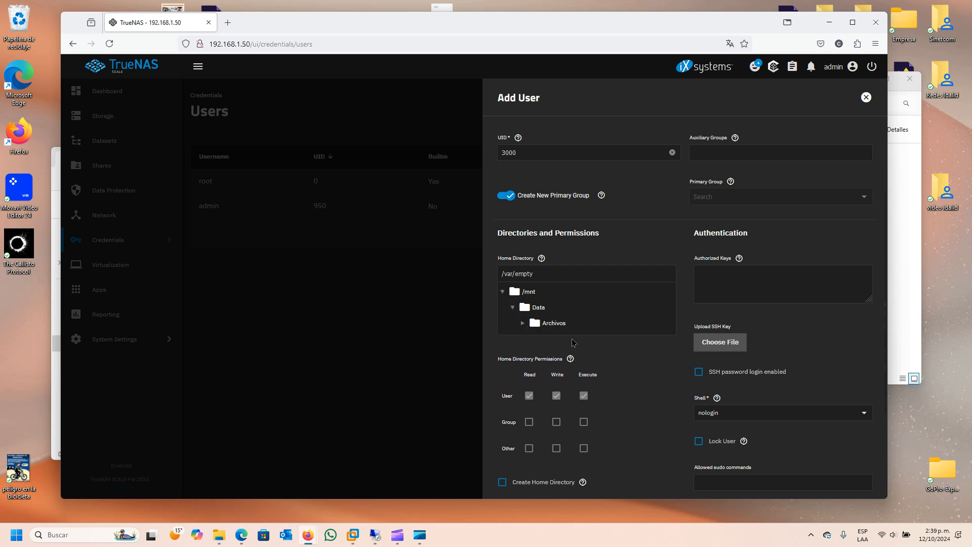
left_click(555, 325)
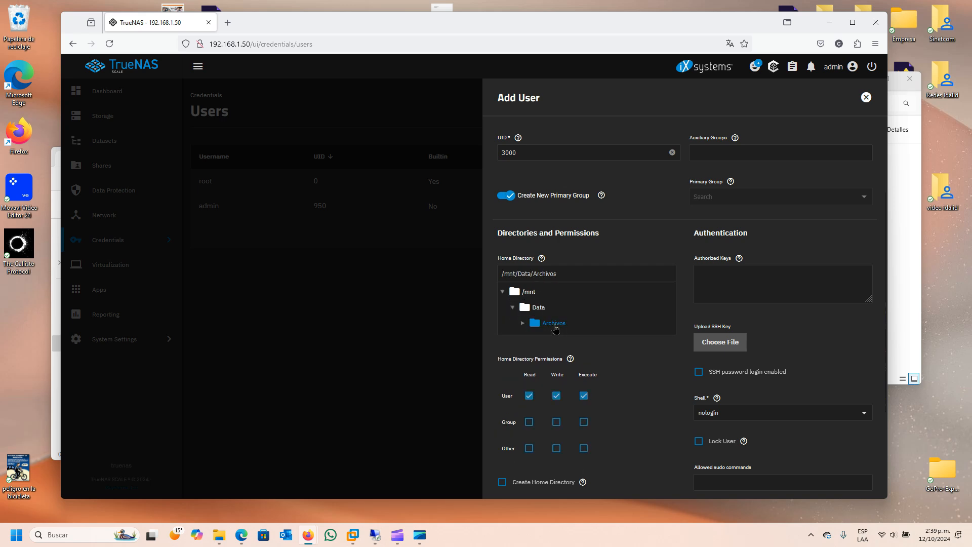
- Save user usuario, confirming the existing folder as its home directory
scroll(628, 372, "down", 2)
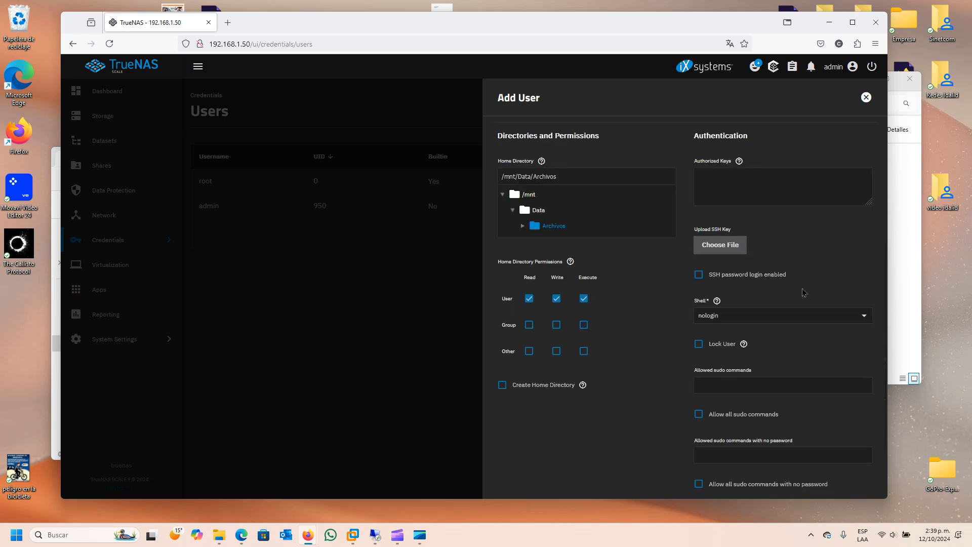
scroll(805, 293, "down", 1)
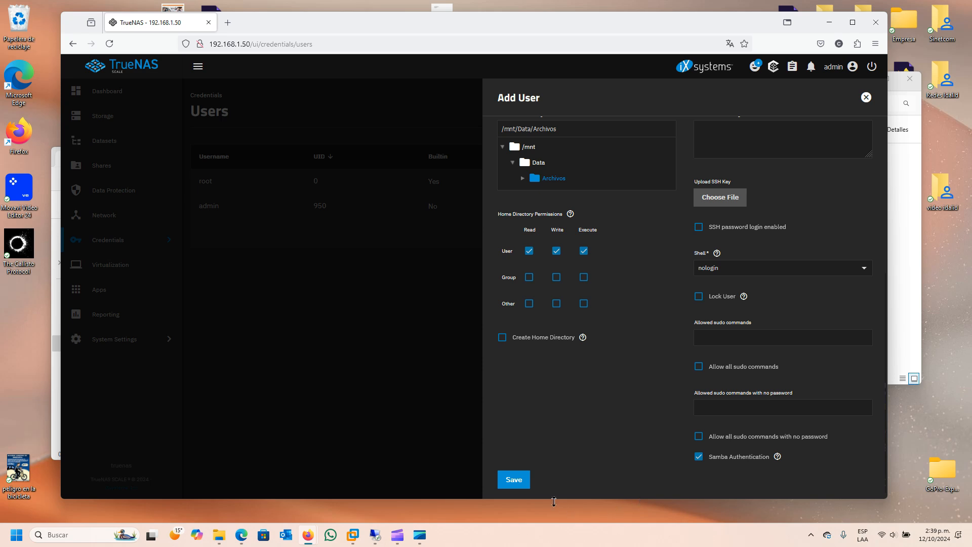
left_click(527, 482)
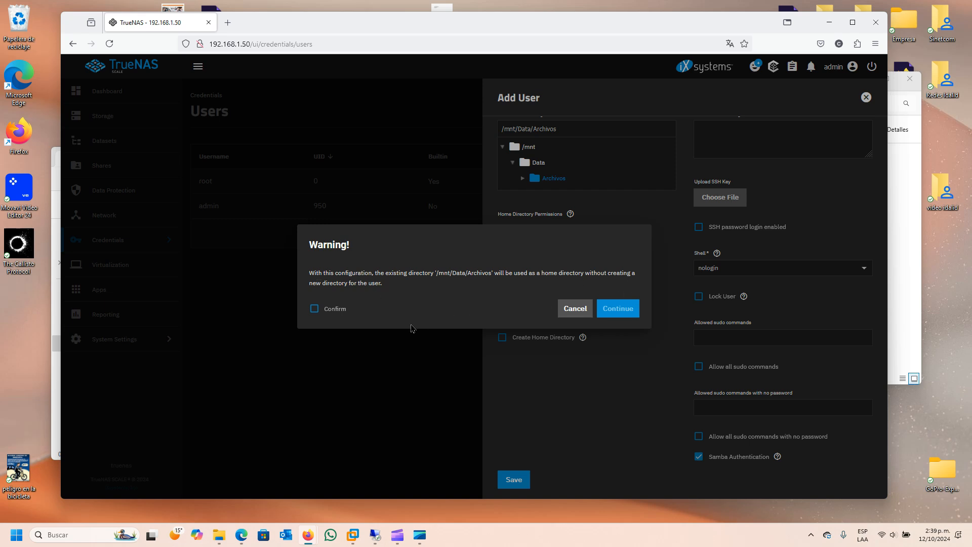
left_click(314, 308)
left_click(626, 311)
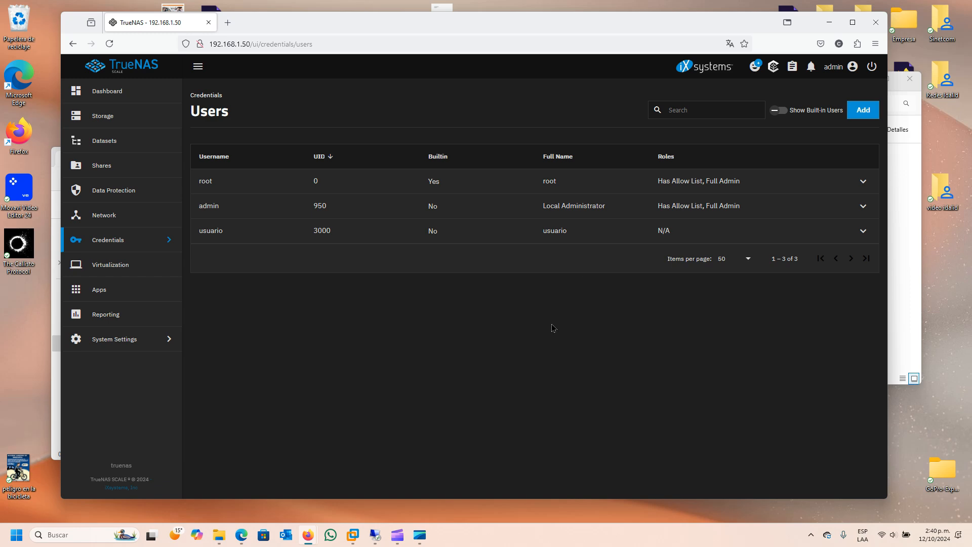
left_click(397, 535)
- Return to the Shares page, where iSCSI target bd1 runs and no SMB or NFS shares exist
left_click(398, 536)
left_click(398, 537)
left_click(911, 7)
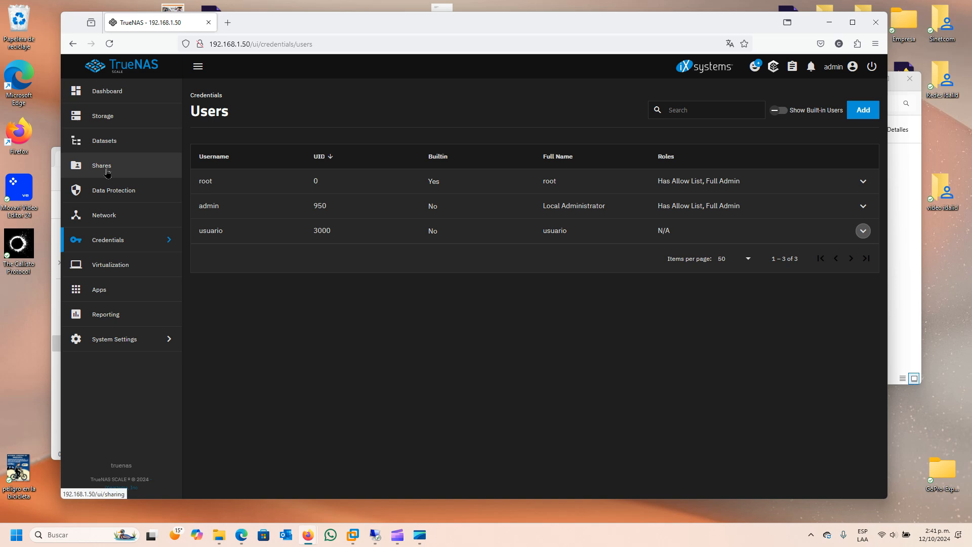
left_click(108, 171)
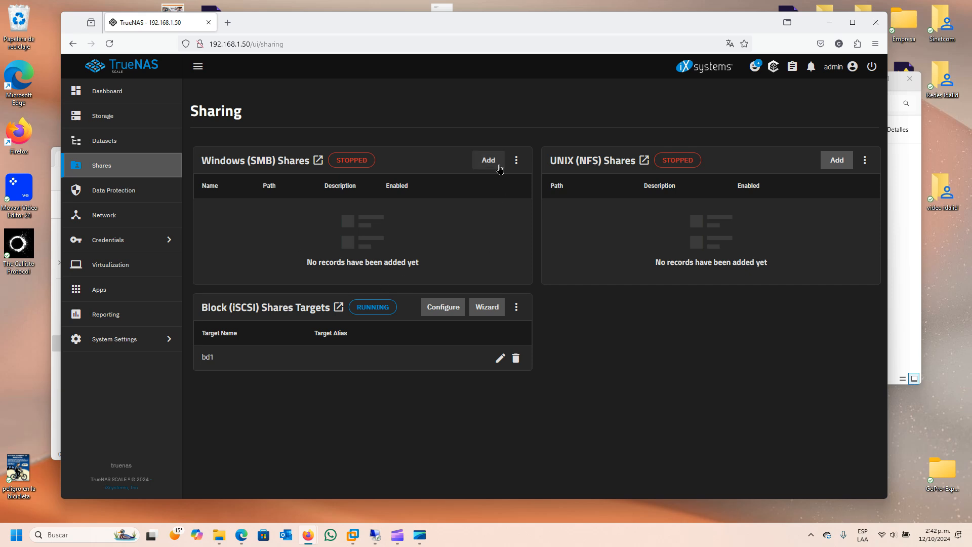
- Add and save an SMB share with path /mnt/Data/Archivos, then choose to configure its ACL
left_click(499, 168)
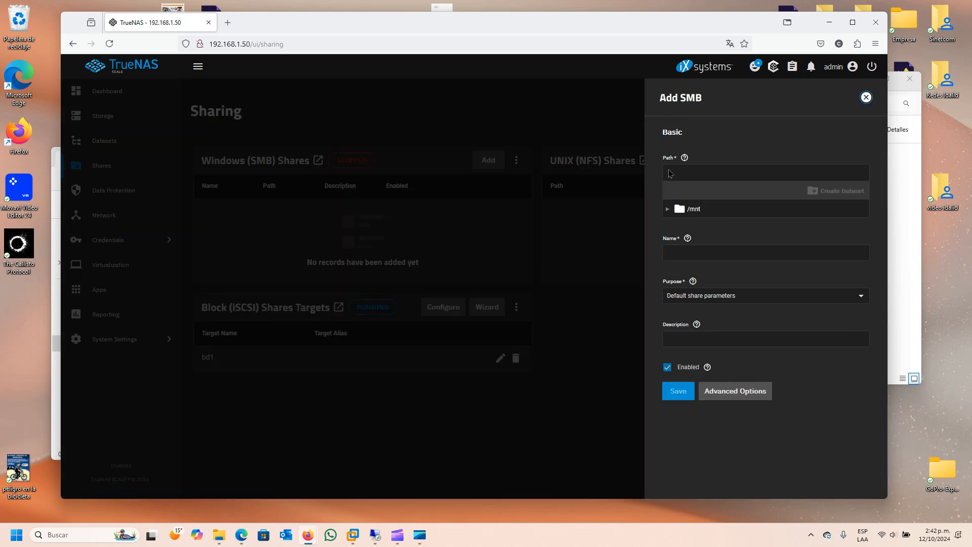
left_click(668, 209)
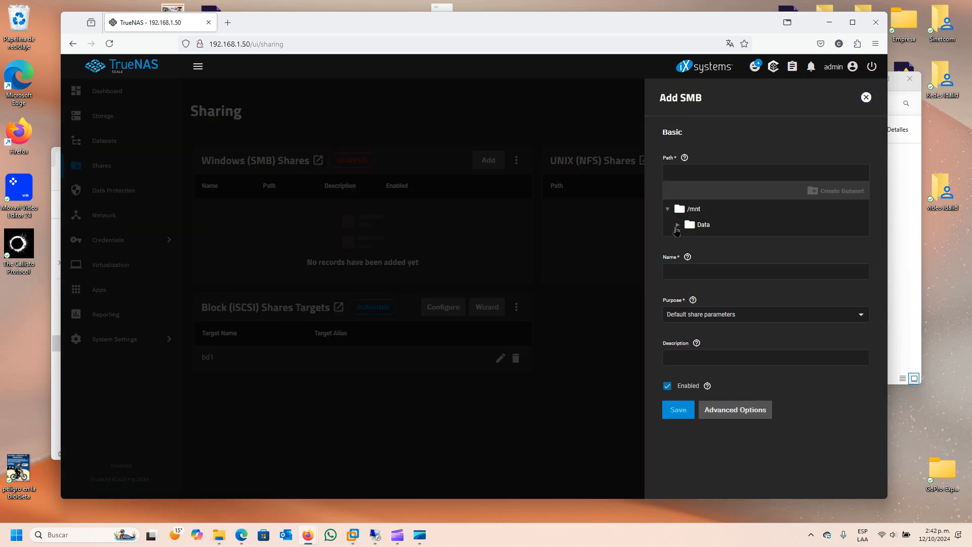
left_click(677, 225)
left_click(716, 241)
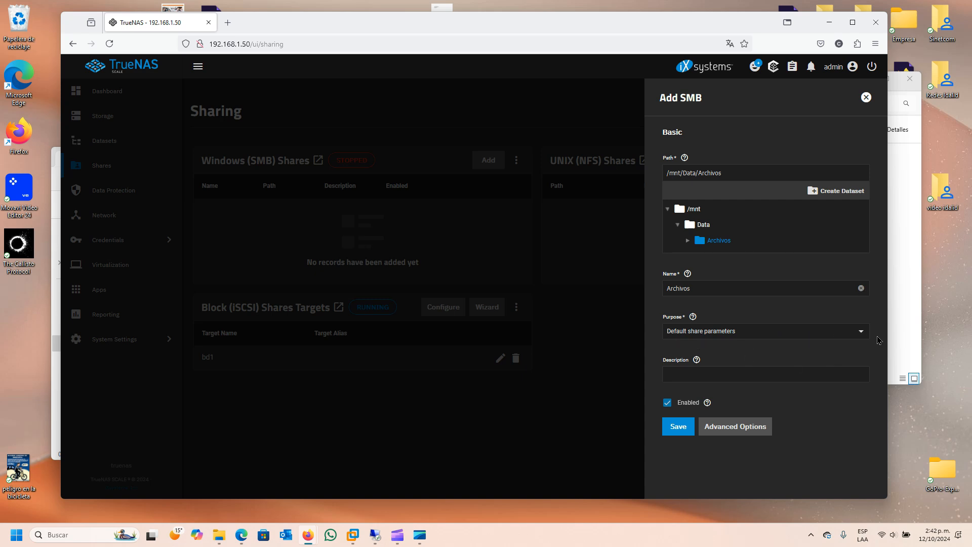
left_click(674, 429)
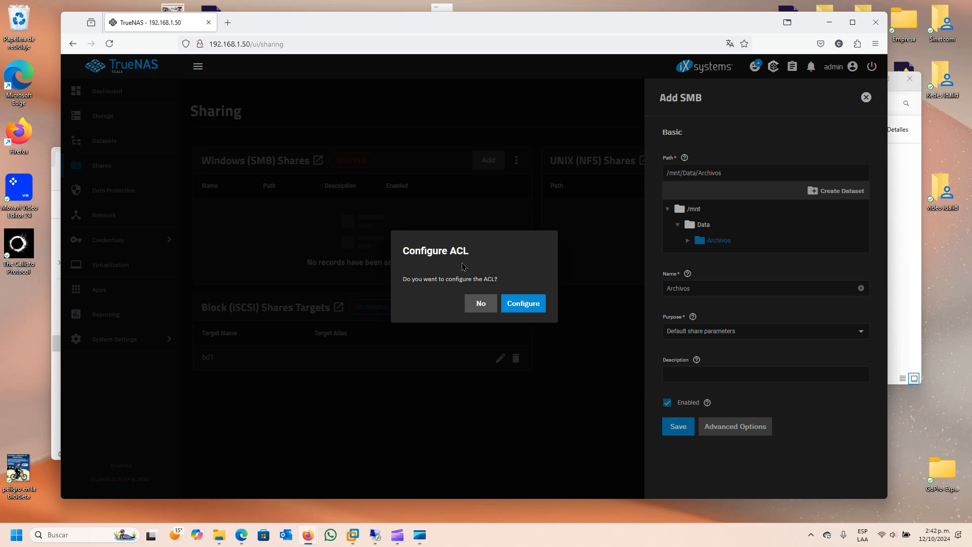
left_click(530, 308)
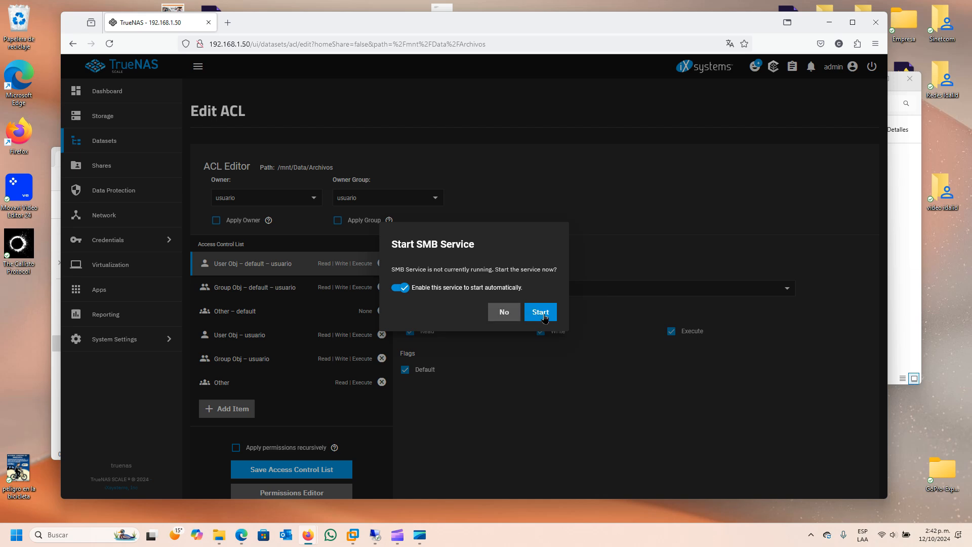
- Start the SMB service and save the Archivos access control list owned by usuario
left_click(544, 316)
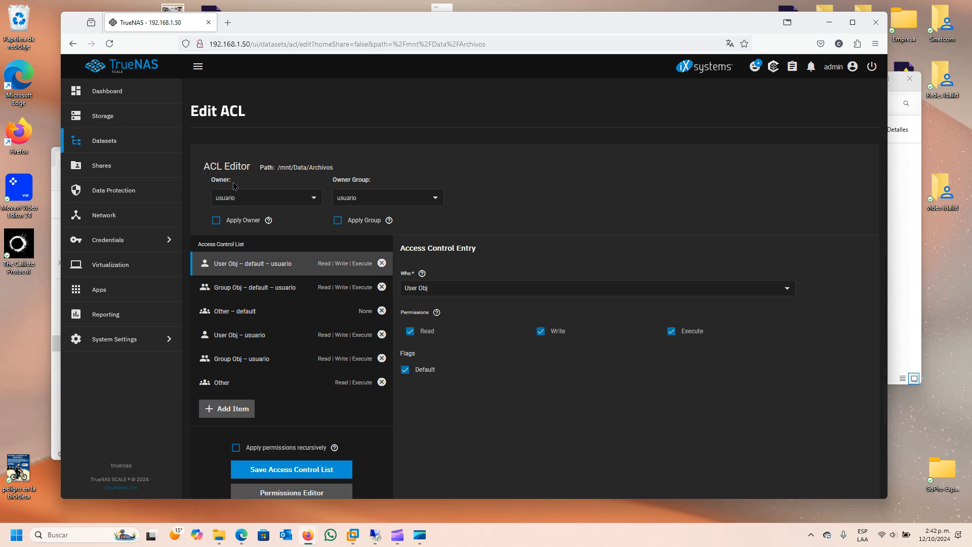
scroll(432, 292, "down", 3)
left_click(267, 391)
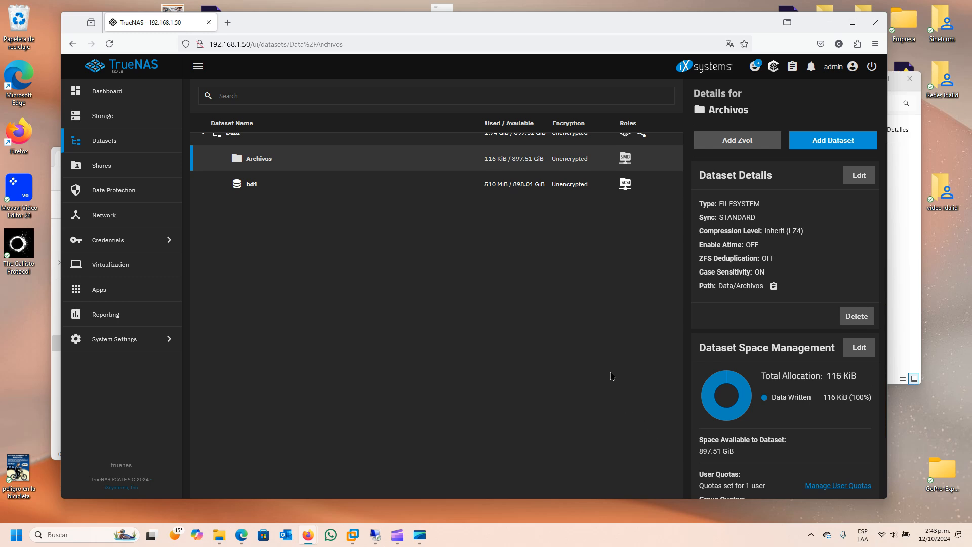
- Leave the Datasets page and switch to the Remote Desktop session on Windows Server
left_click(398, 535)
scroll(518, 269, "up", 2)
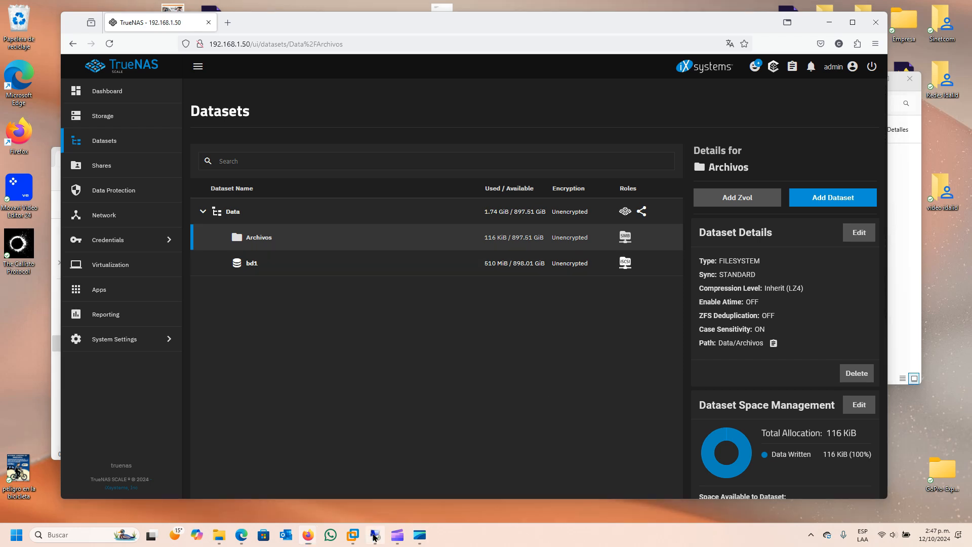
left_click(375, 535)
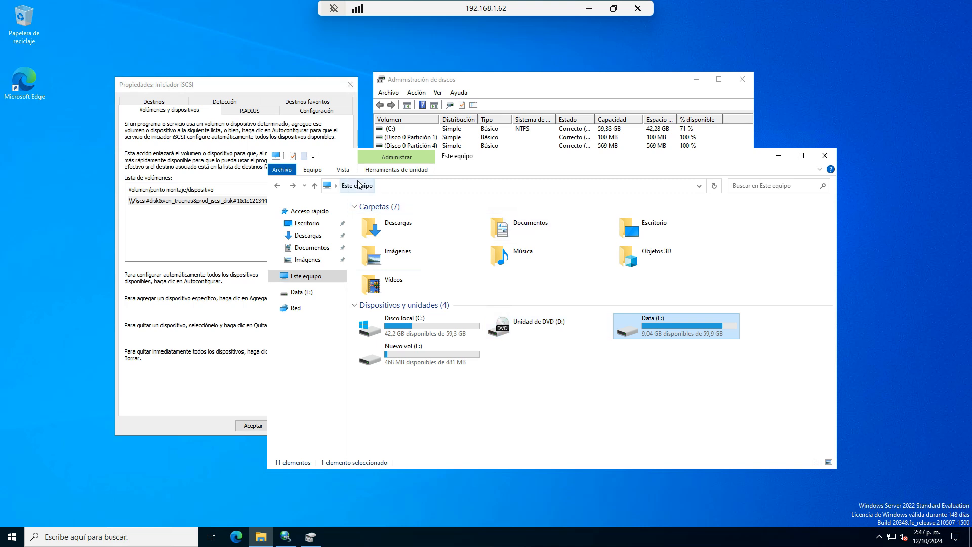
- Browse to \\192.168.1.50 in Explorer and bring up the Archivos share's context menu
left_click(409, 188)
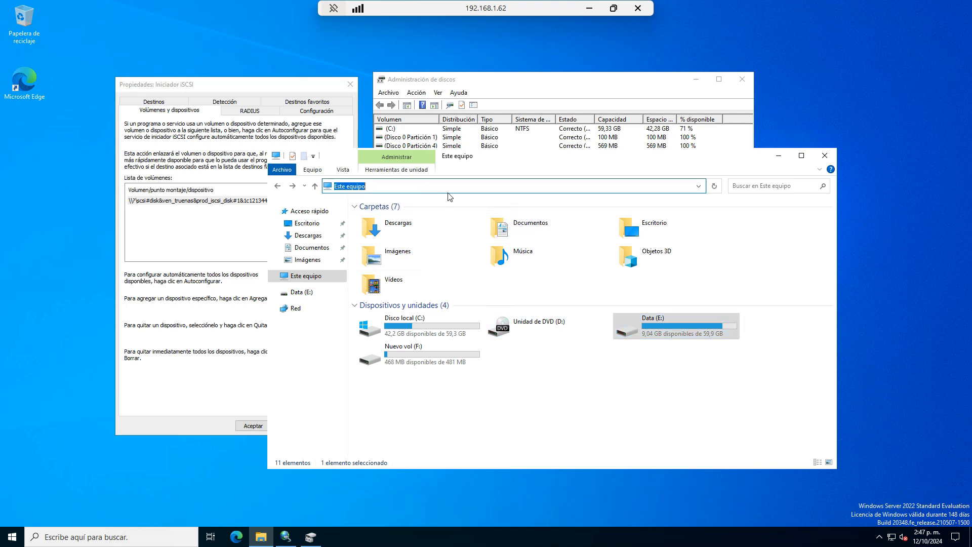
type("\\\\")
type("19")
key("Return")
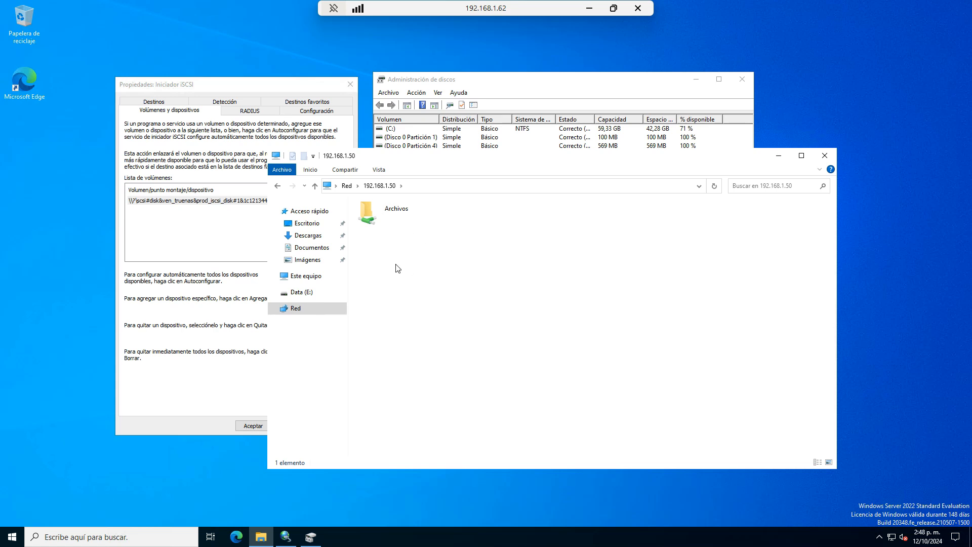
right_click(371, 209)
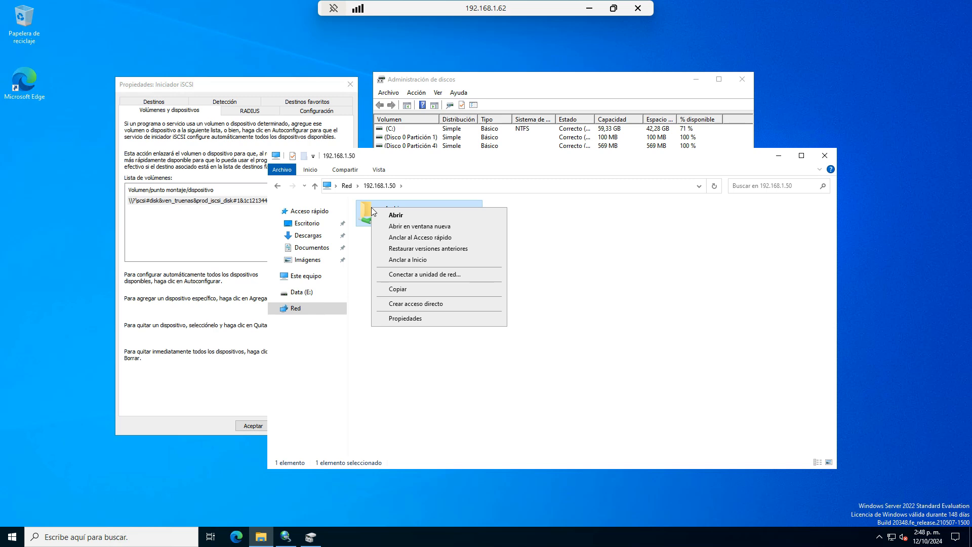
- Map the Archivos share as network drive G:
left_click(485, 282)
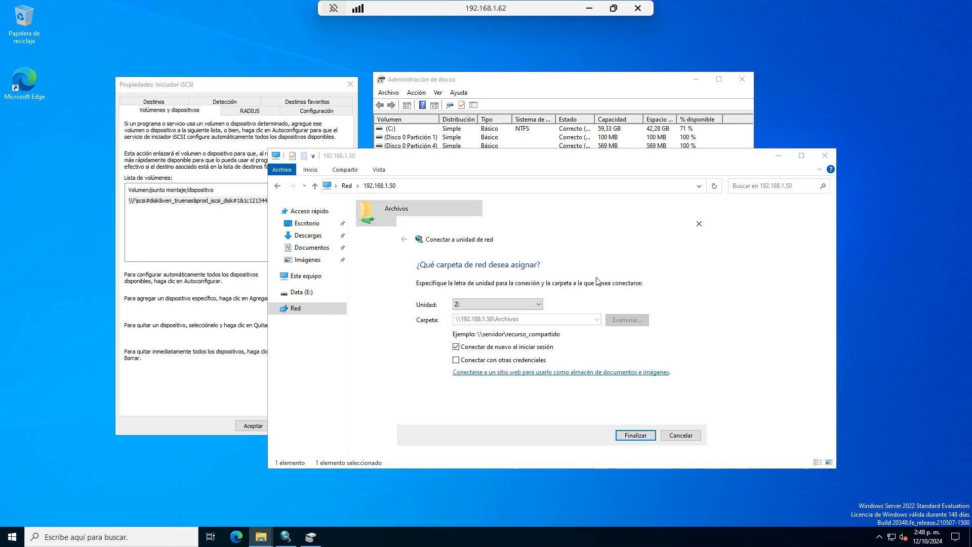
left_click_drag(470, 226, 240, 63)
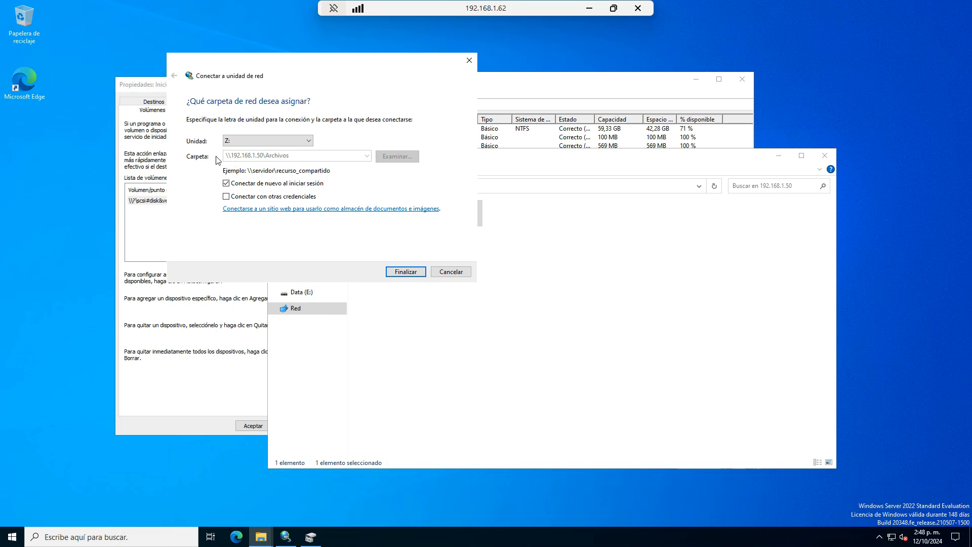
left_click(310, 141)
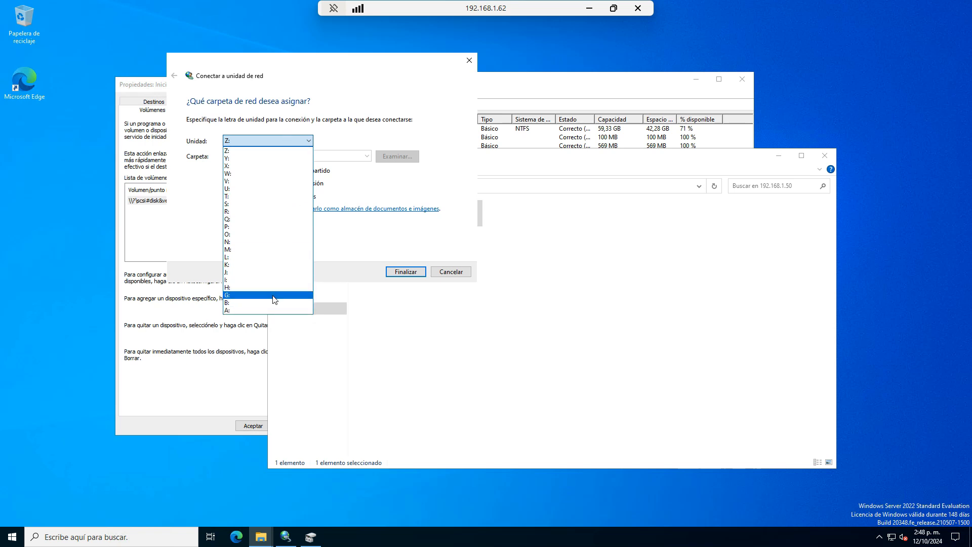
left_click(276, 295)
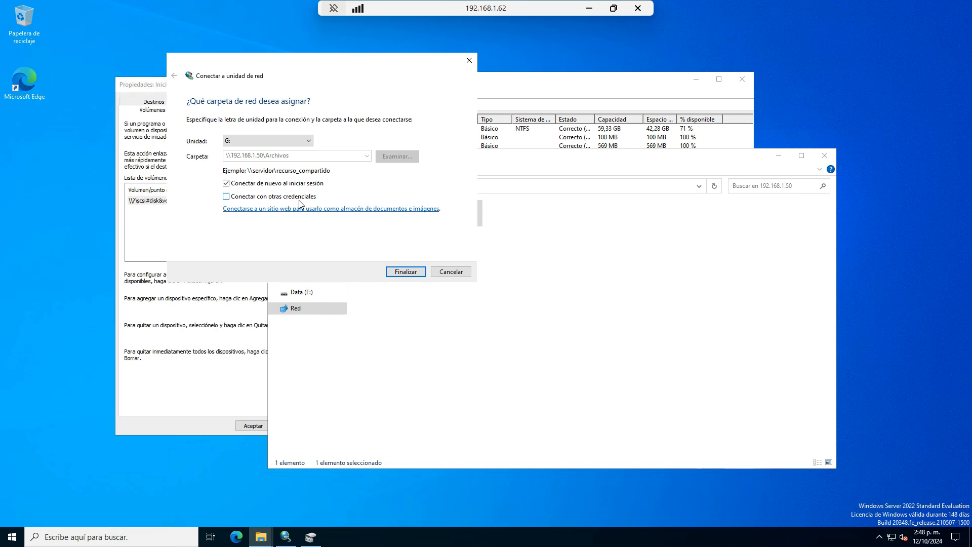
left_click(406, 272)
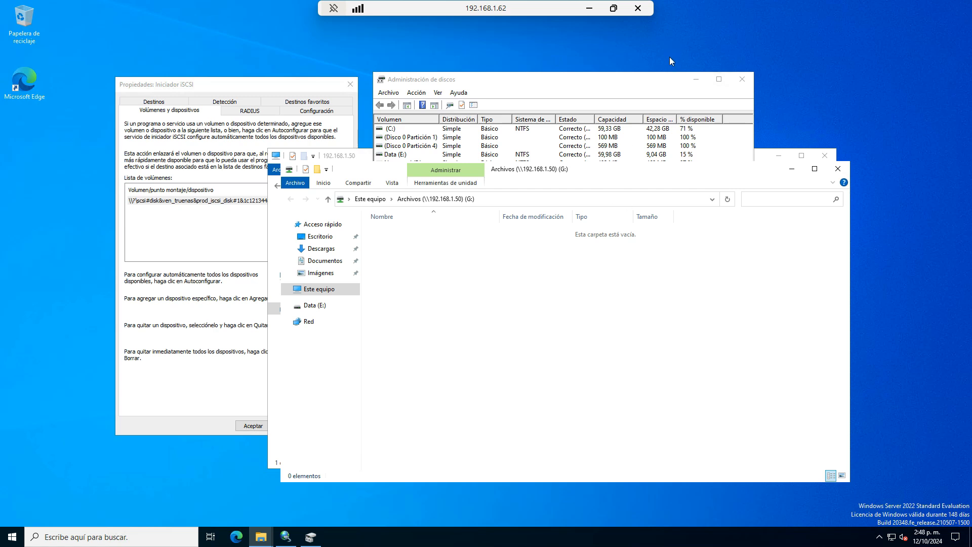
- Check the new Archivos (G:) drive alongside Nuevo vol (F:) under Este equipo
left_click(693, 81)
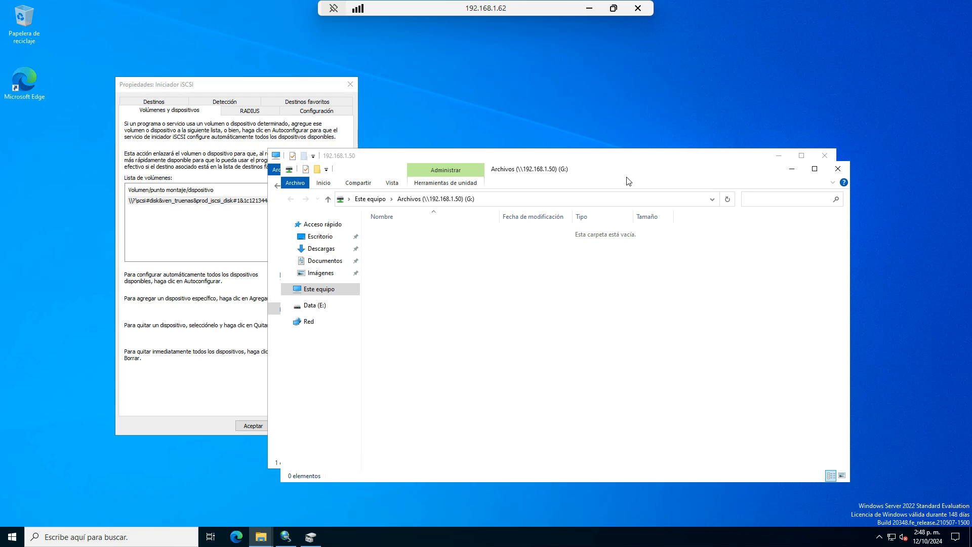
left_click_drag(623, 174, 393, 93)
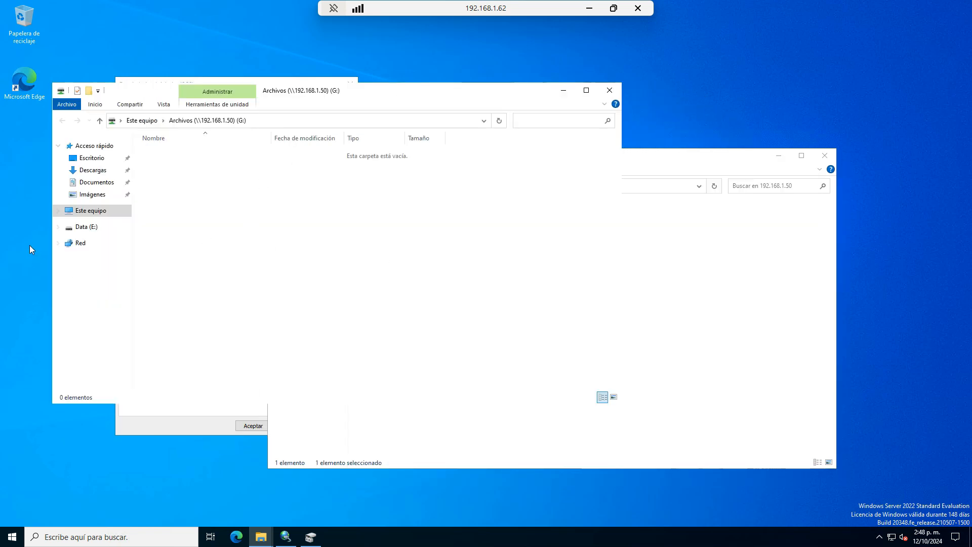
left_click(101, 210)
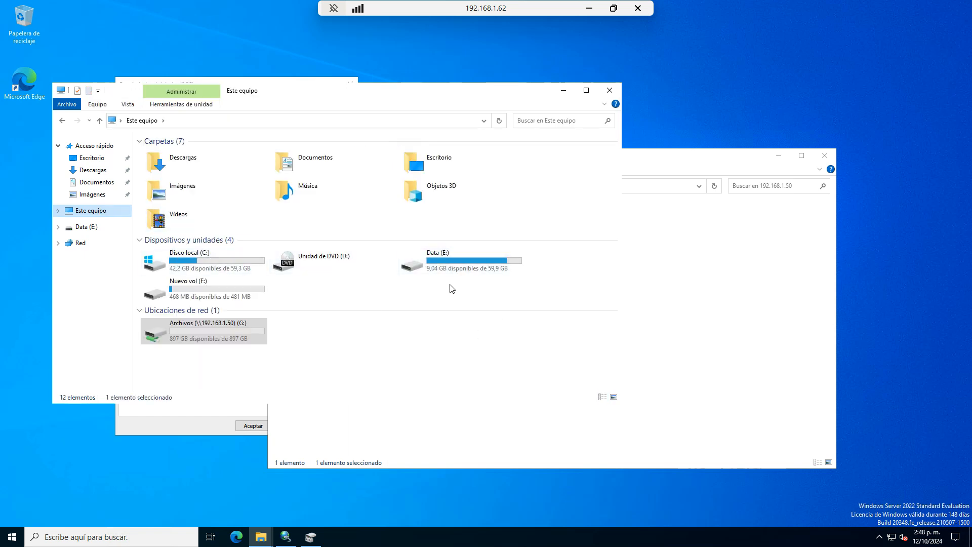
left_click(207, 287)
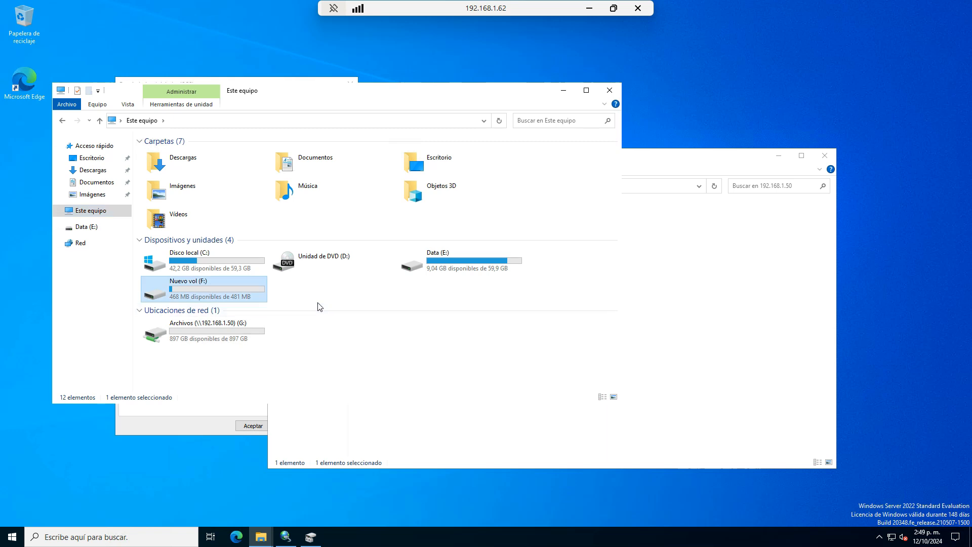
left_click(211, 329)
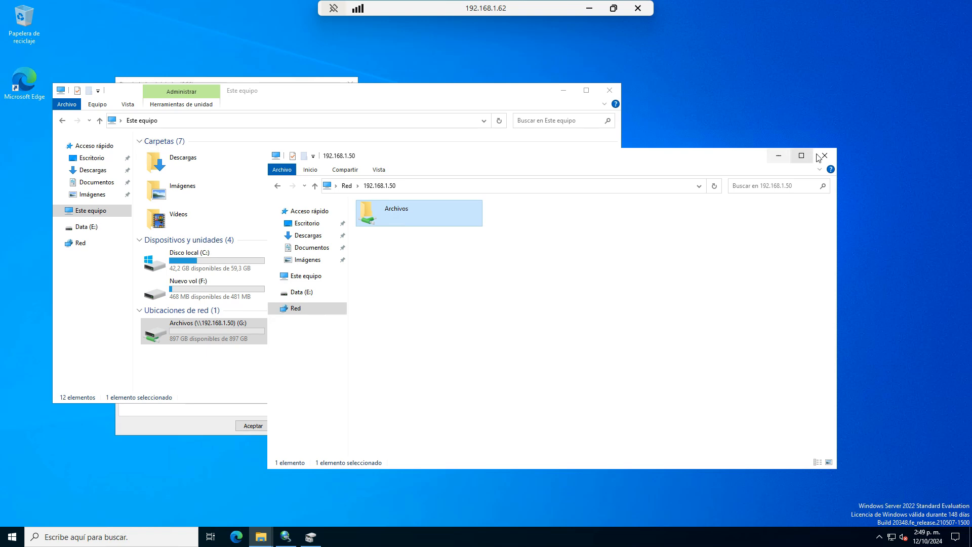
- Close the network window and iSCSI Initiator dialog, then arrange a second Explorer window
left_click(835, 157)
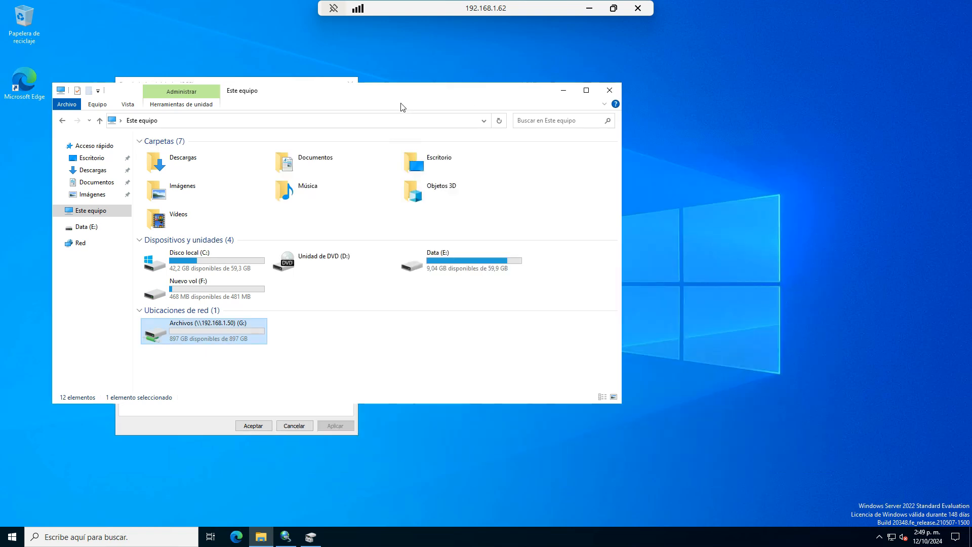
left_click_drag(410, 98, 627, 91)
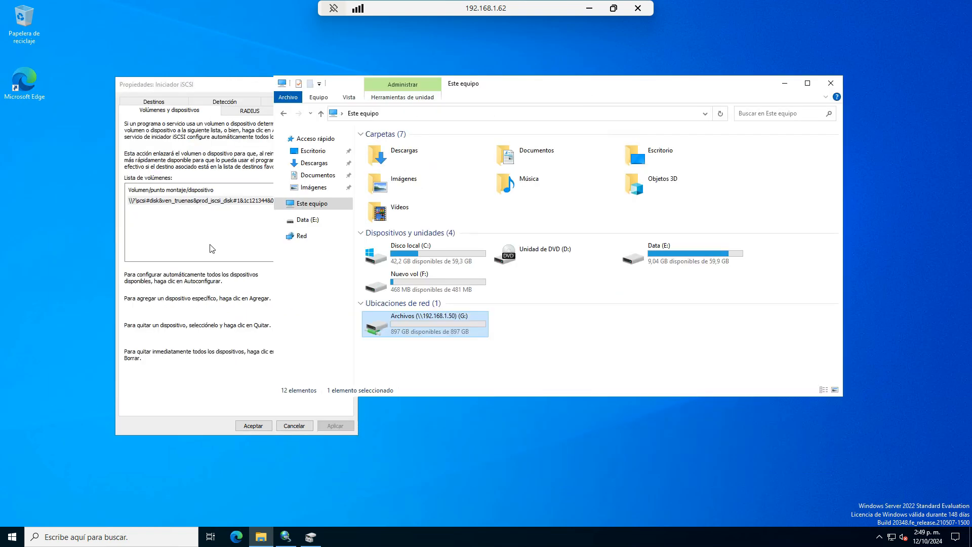
left_click(264, 425)
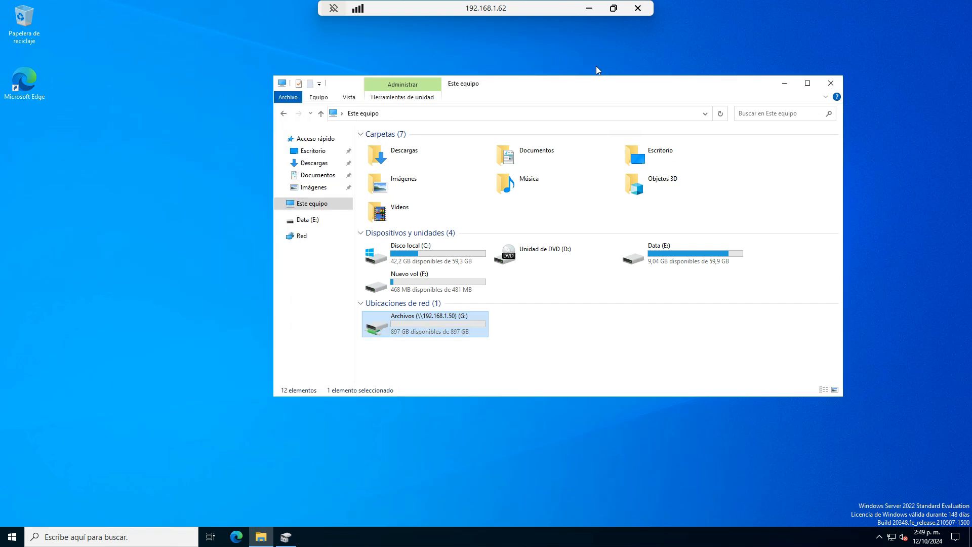
left_click_drag(572, 85, 386, 63)
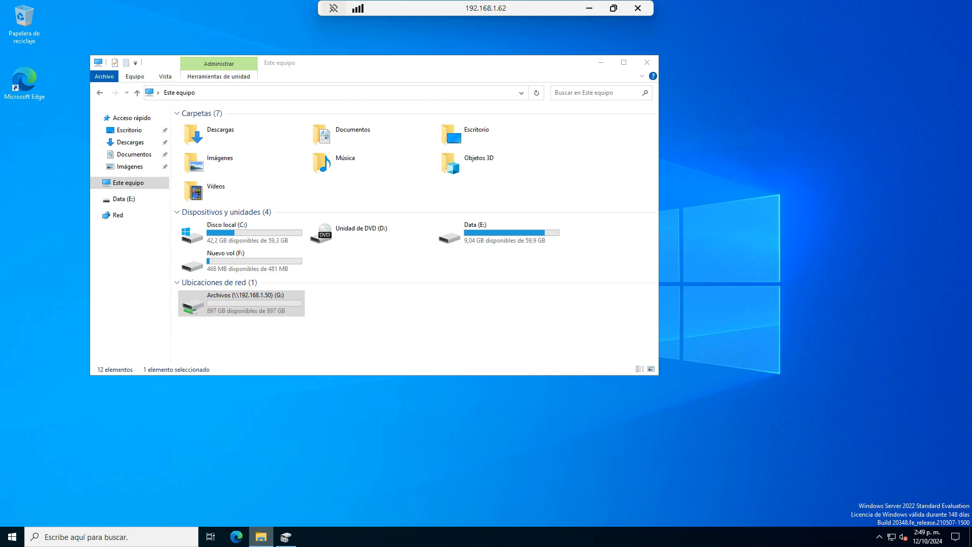
right_click(273, 532)
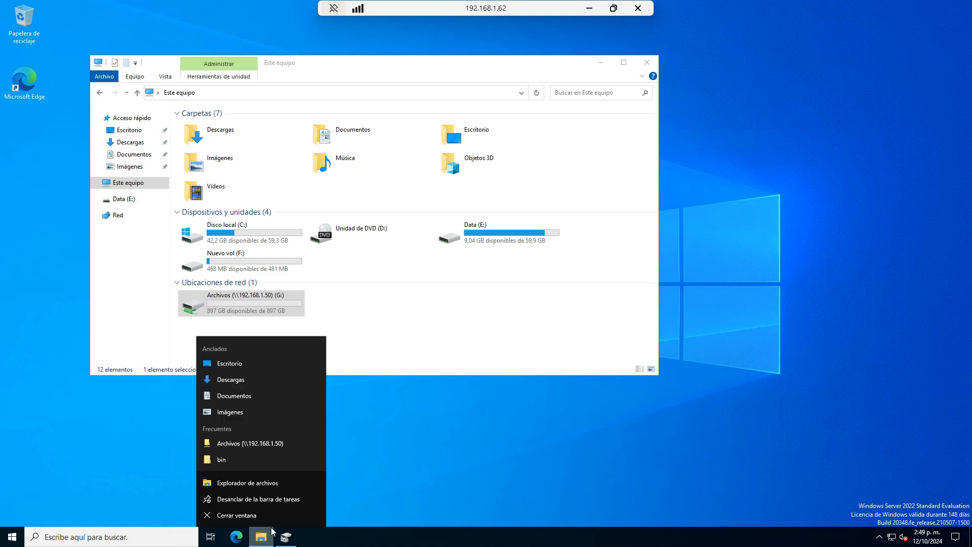
left_click(278, 485)
left_click_drag(309, 65, 564, 114)
left_click_drag(504, 64, 439, 45)
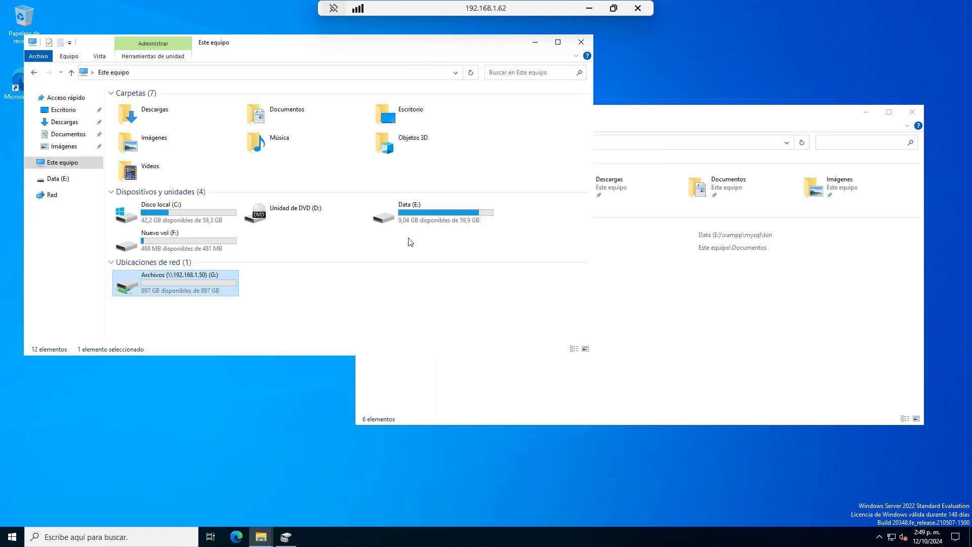
- Open Data (E:) and review the Properties of diskpsdtmp.dat
double_click(430, 208)
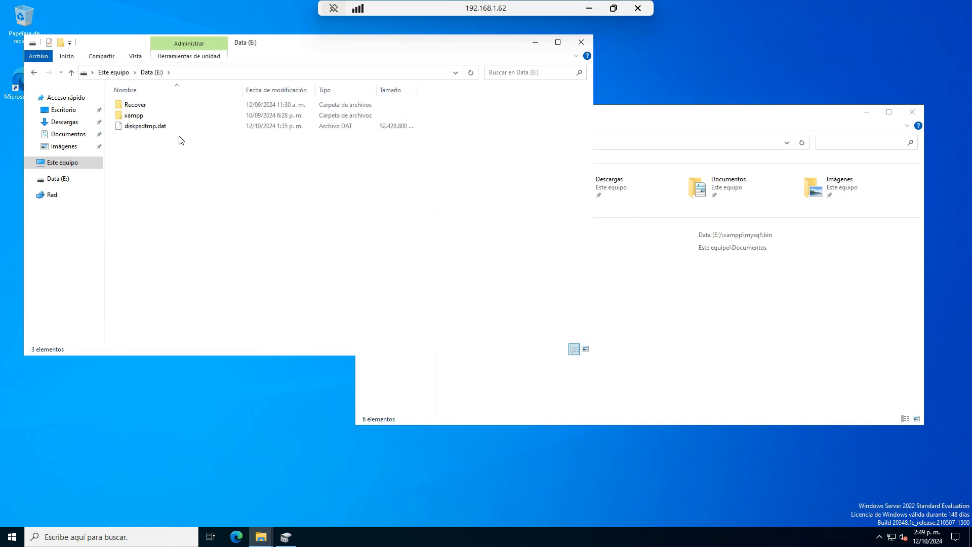
left_click(159, 130)
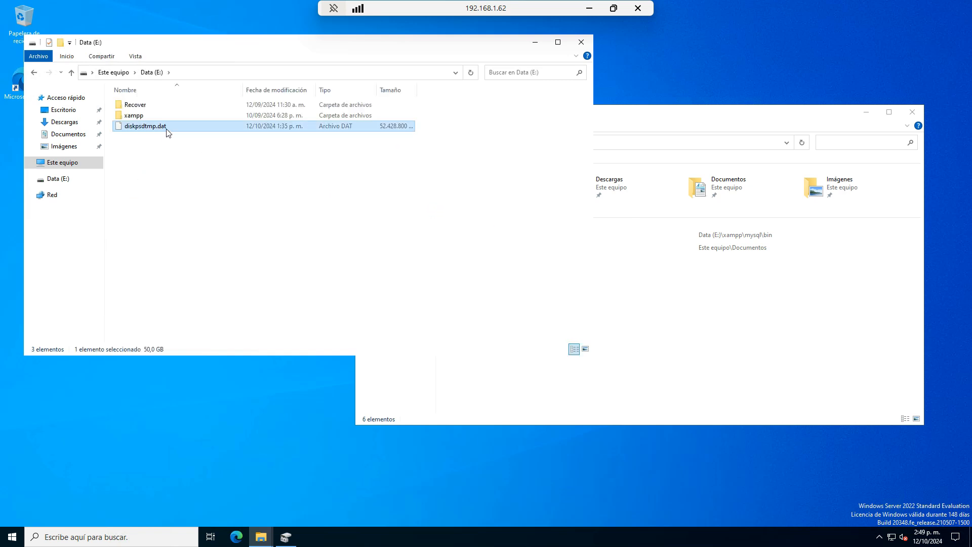
right_click(168, 133)
left_click(215, 255)
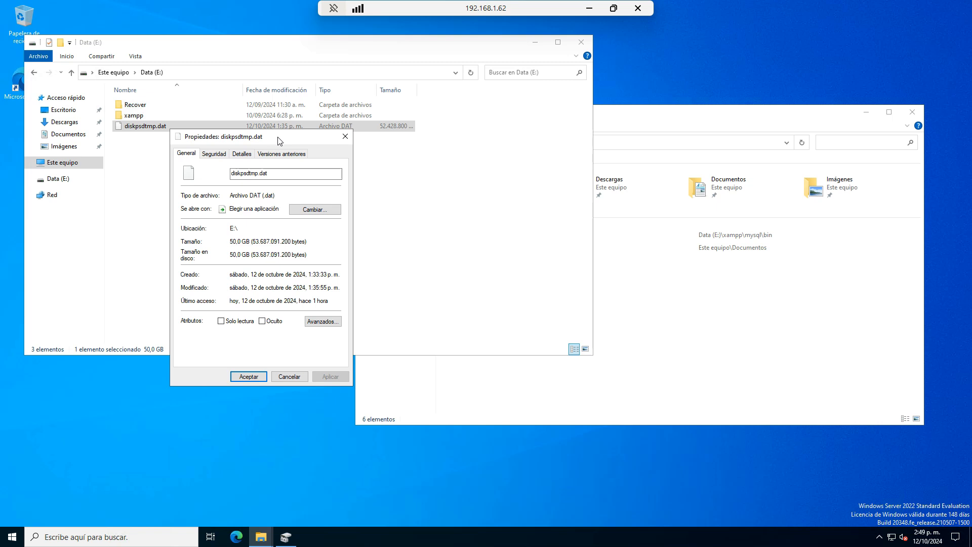
left_click(249, 376)
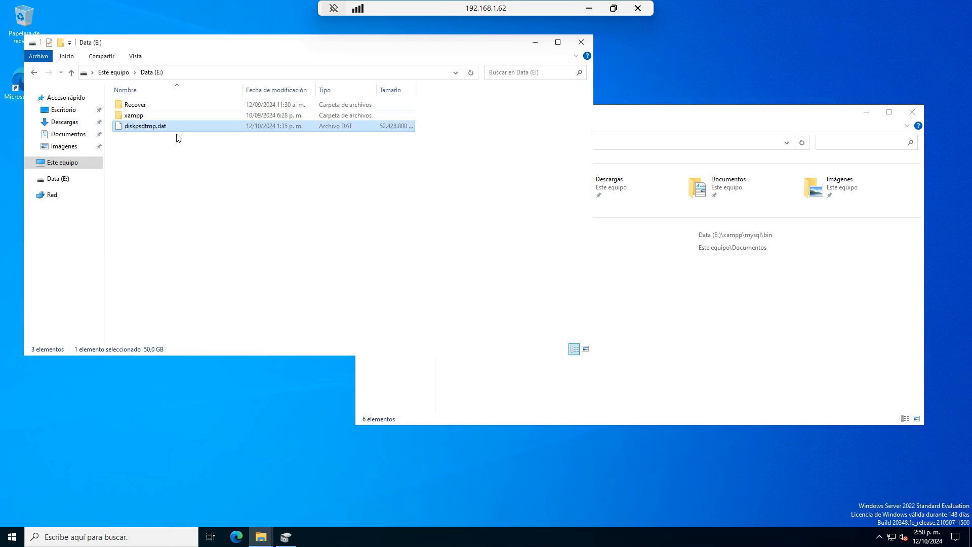
- Paste diskpsdtmp.dat into Nuevo vol (F:), cancelling when space runs out
right_click(153, 127)
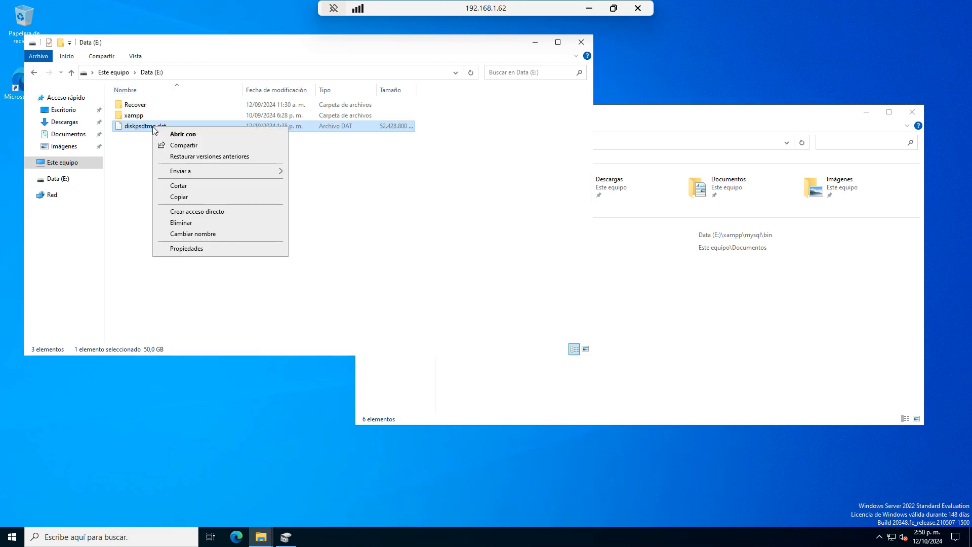
left_click(185, 198)
left_click(836, 289)
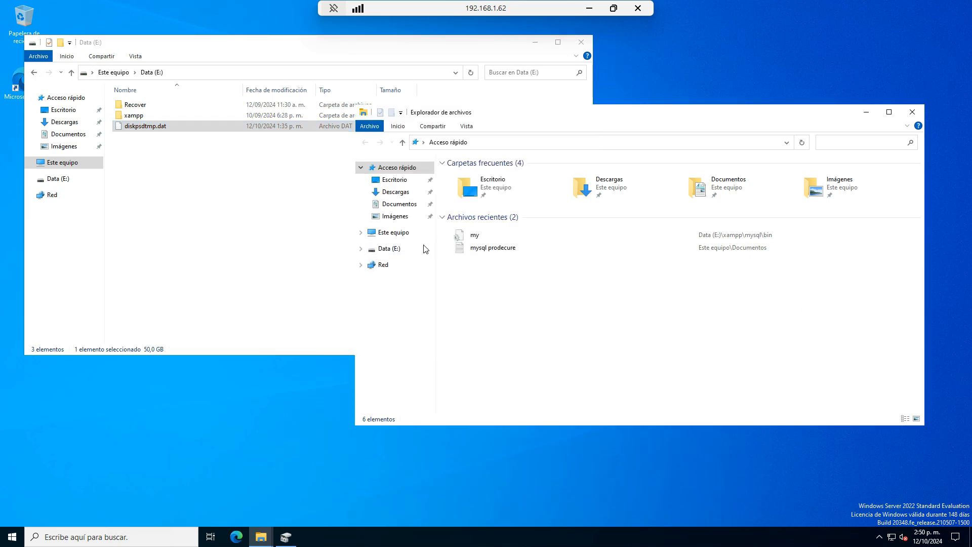
left_click(404, 233)
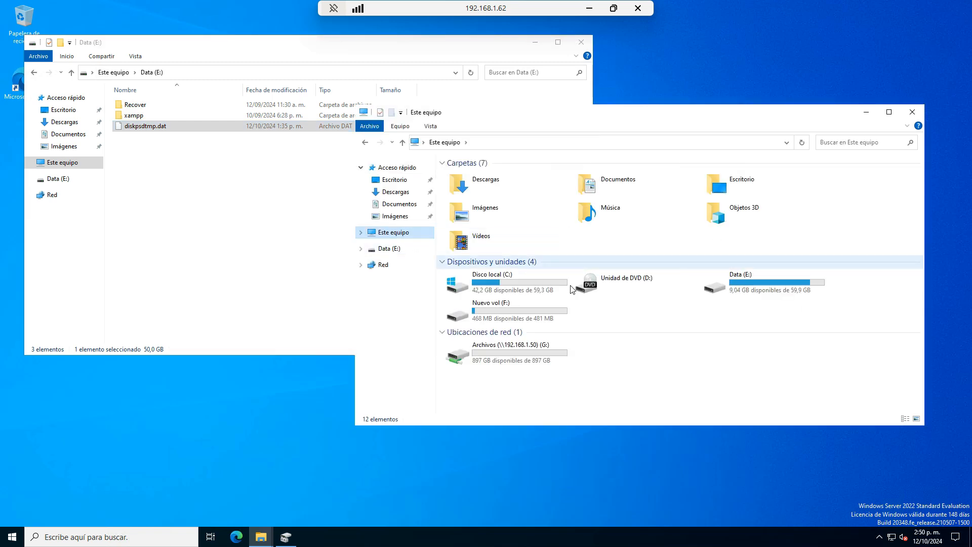
double_click(500, 317)
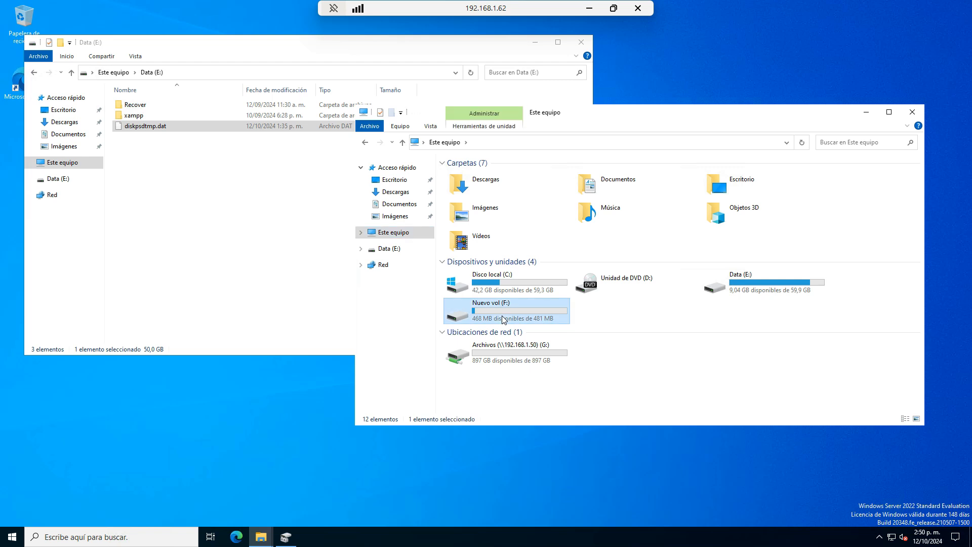
right_click(589, 260)
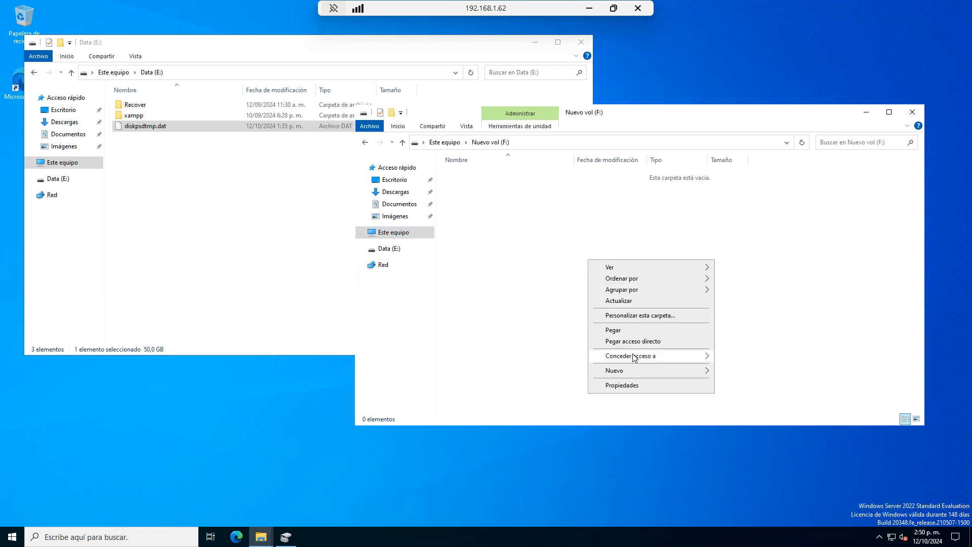
left_click(629, 336)
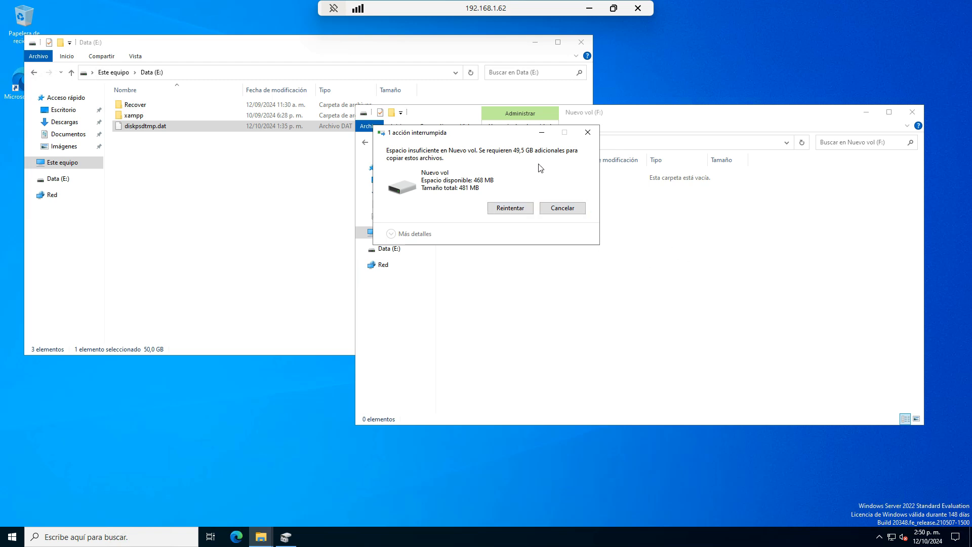
left_click(567, 211)
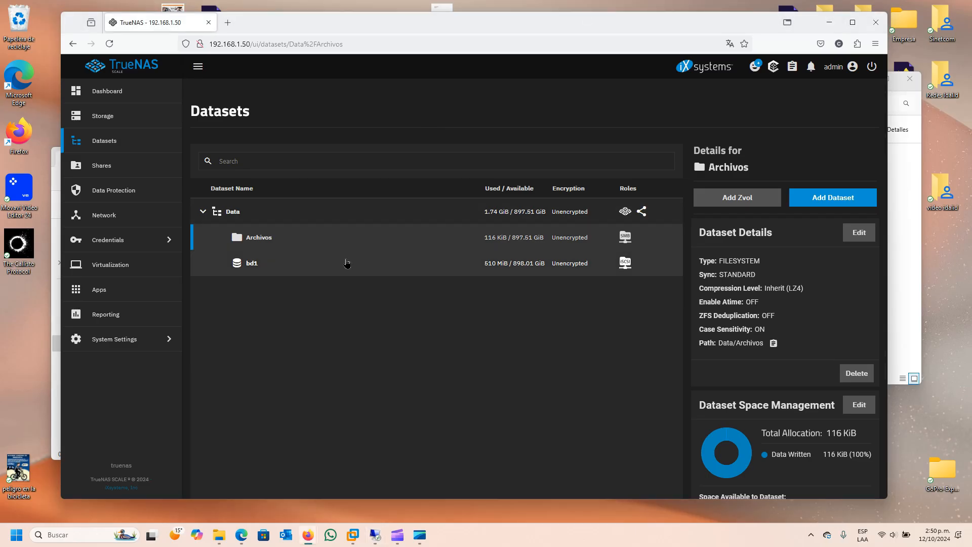
- Check the bd1 zvol, Data dataset and the Archivos SMB share, then return to Windows Server
left_click(355, 263)
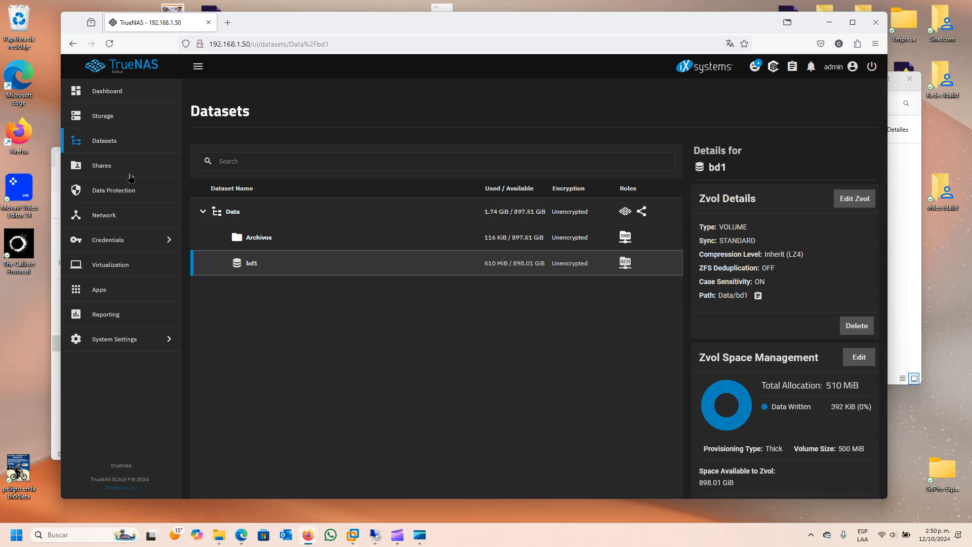
left_click(114, 143)
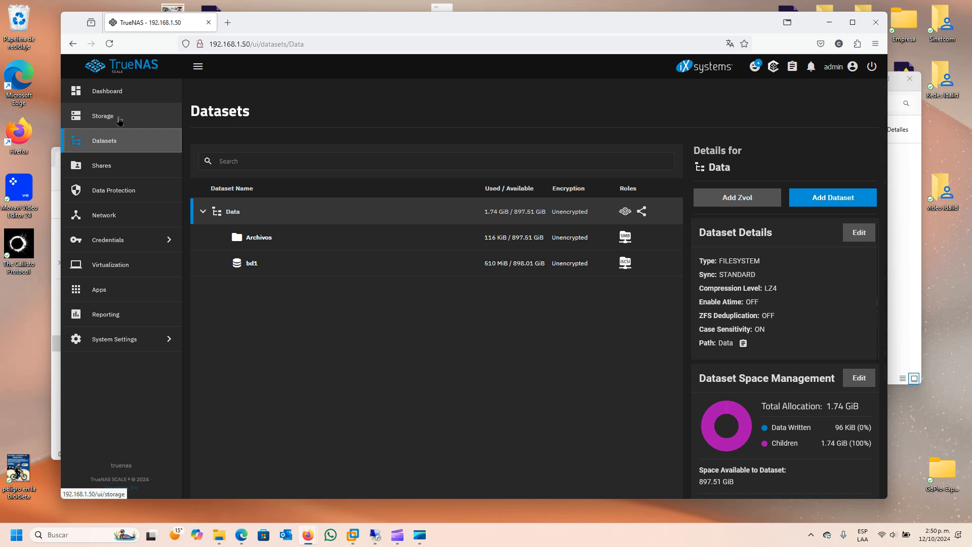
left_click(126, 168)
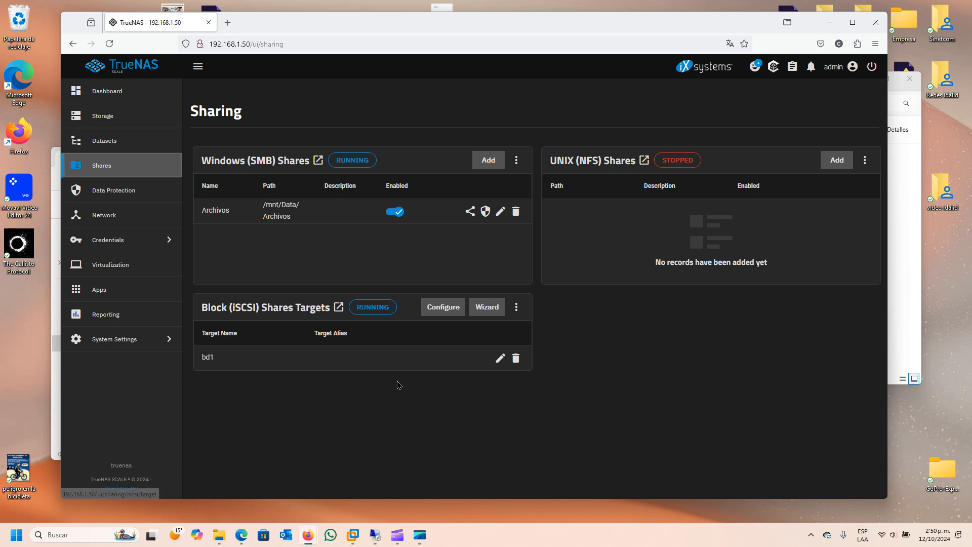
left_click(382, 535)
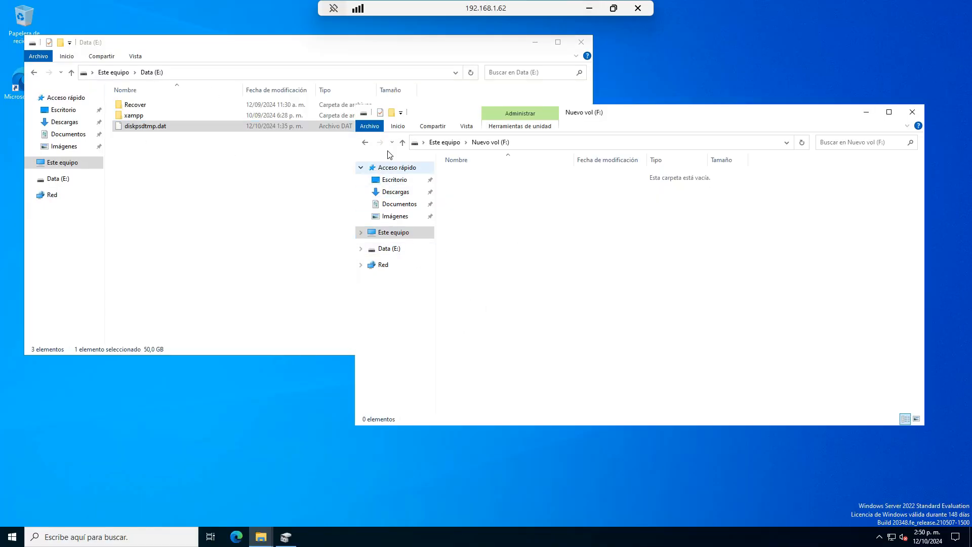
- Paste diskpsdtmp.dat into Archivos (G:) and show the copy's details, about 1 hour 35 minutes left
left_click(365, 142)
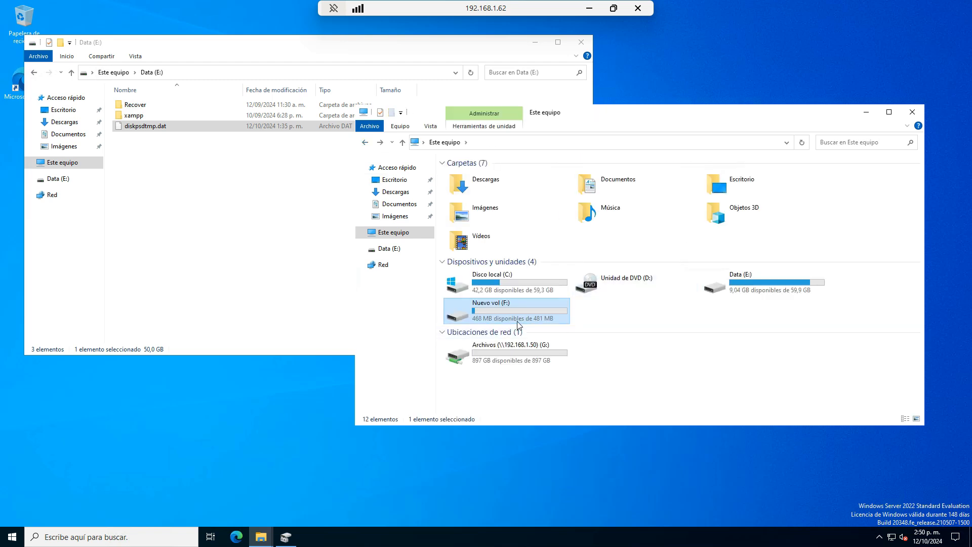
double_click(503, 351)
right_click(539, 238)
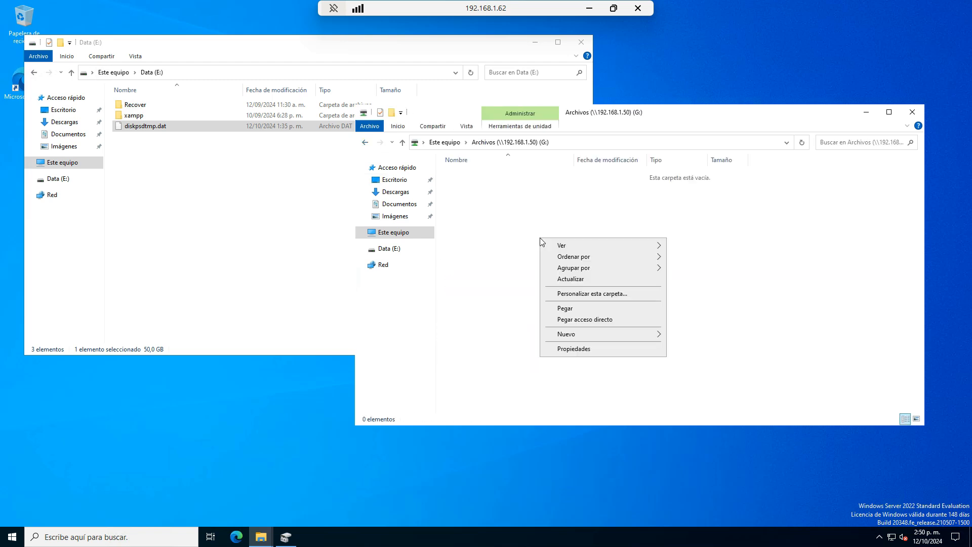
left_click(588, 308)
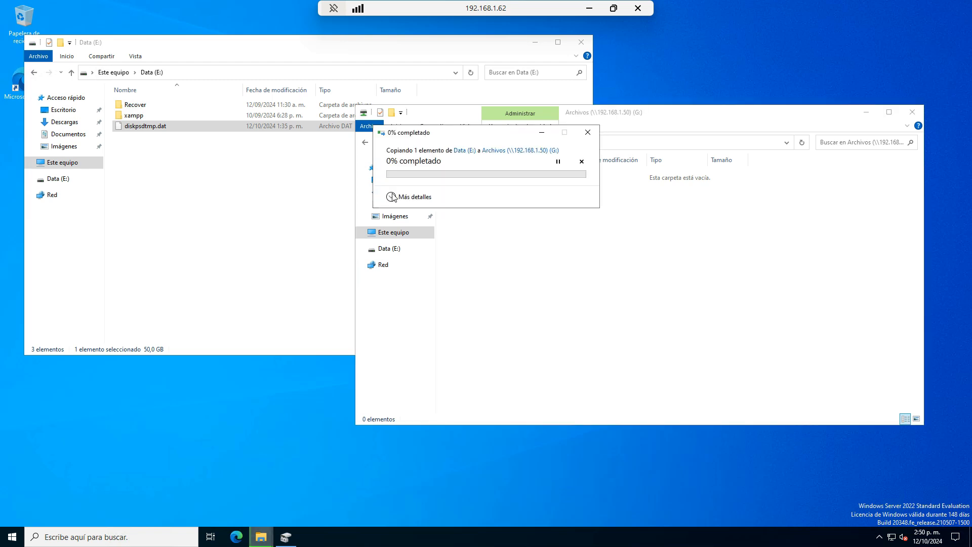
left_click(400, 195)
left_click_drag(462, 133, 212, 354)
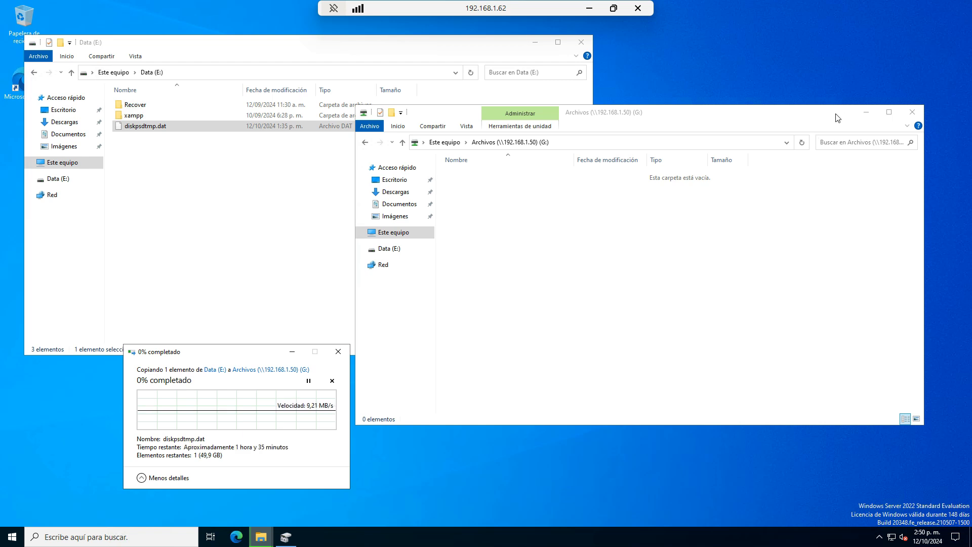
left_click_drag(779, 107, 795, 277)
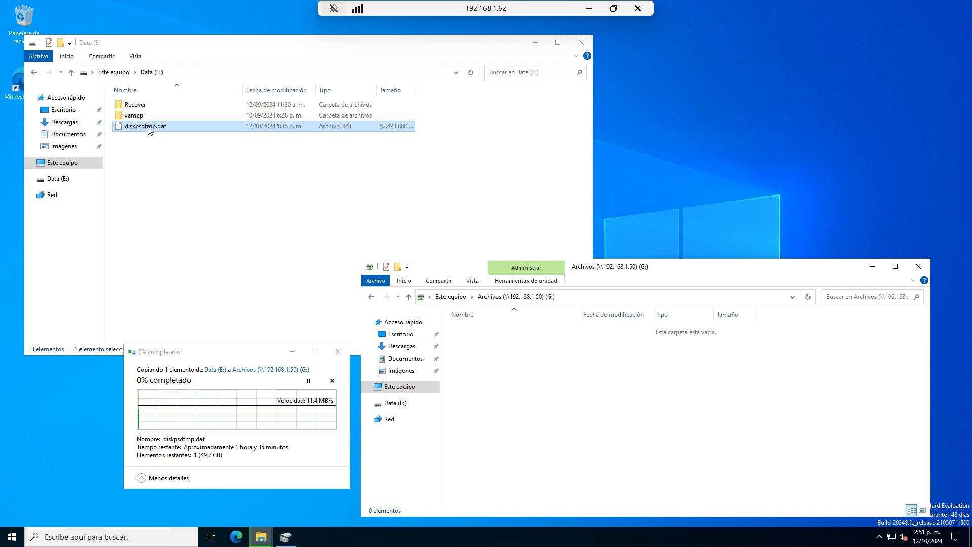
- Navigate to C:\Archivos de programa\VMware\VMware Tools
left_click(68, 164)
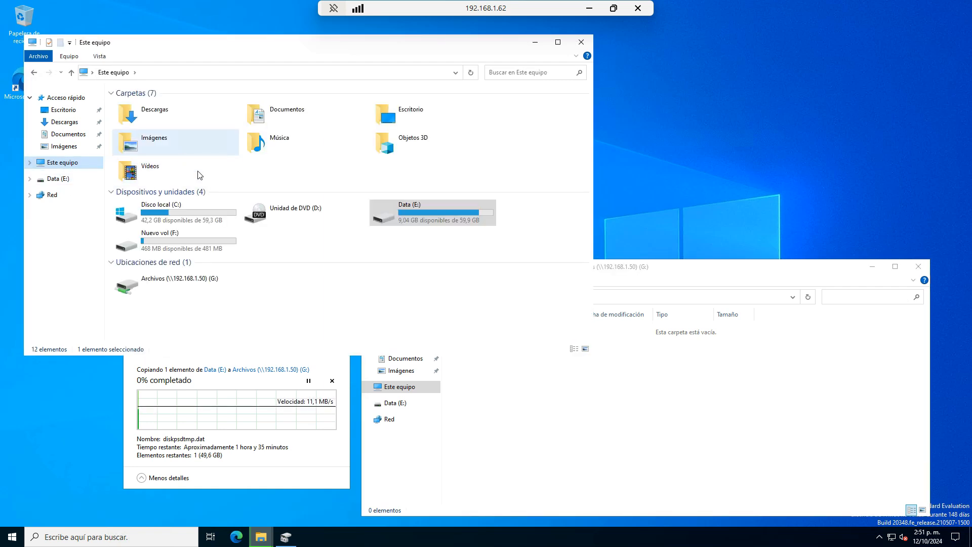
double_click(177, 211)
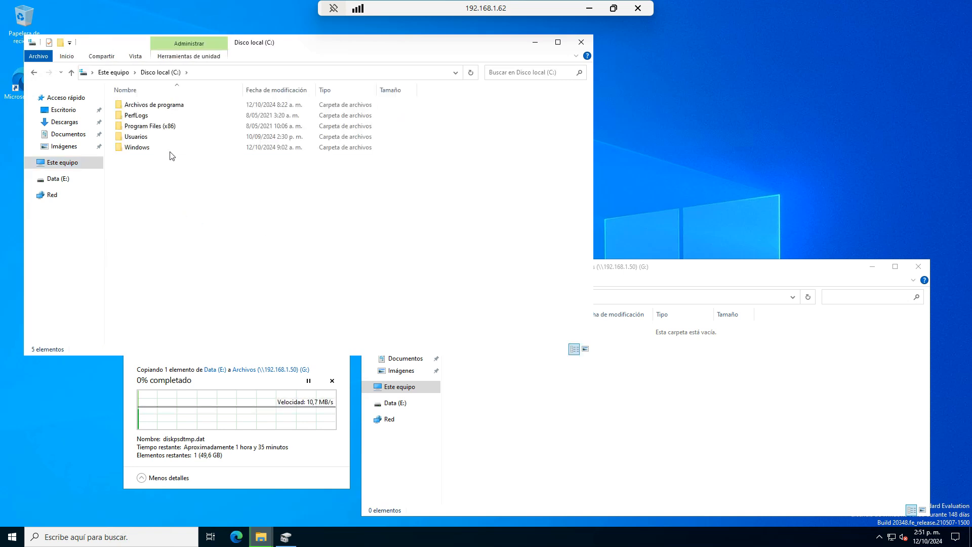
double_click(147, 115)
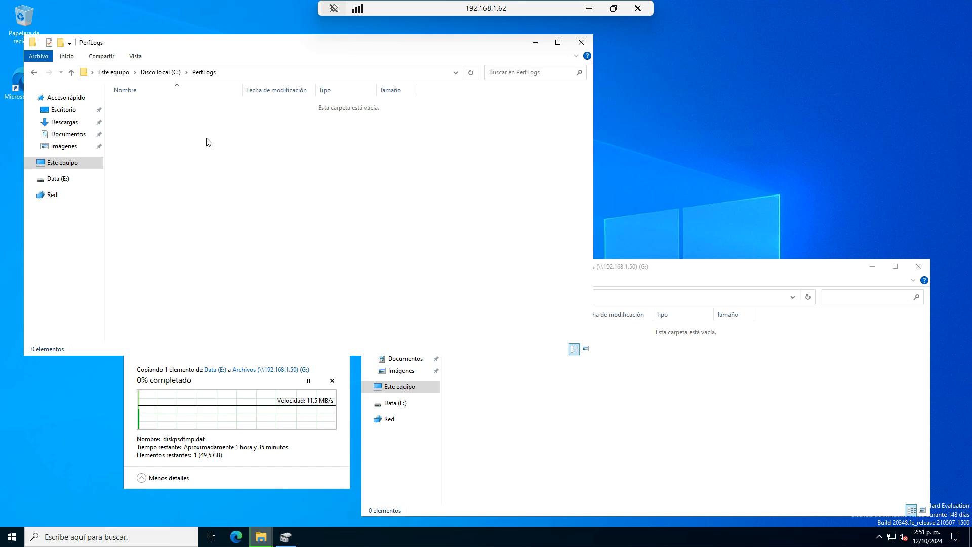
left_click(34, 73)
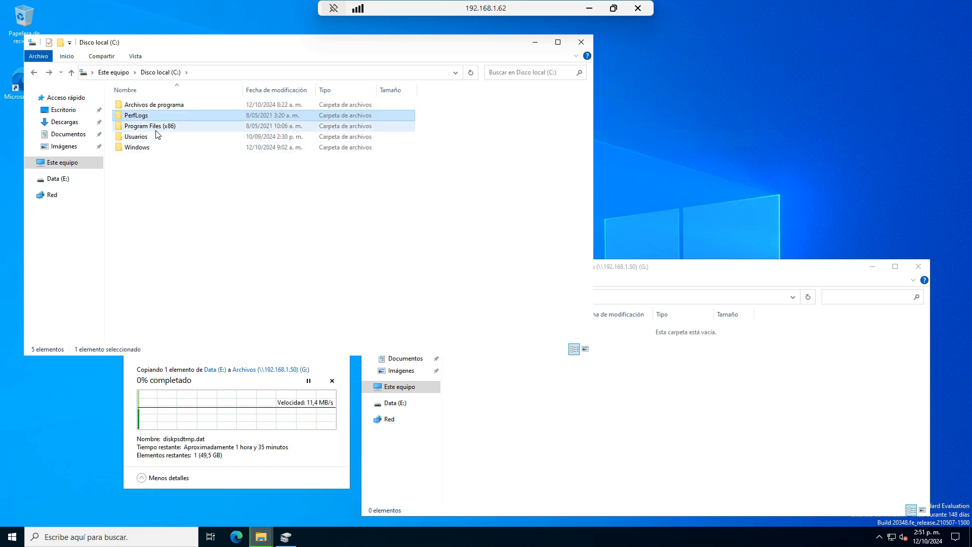
double_click(157, 105)
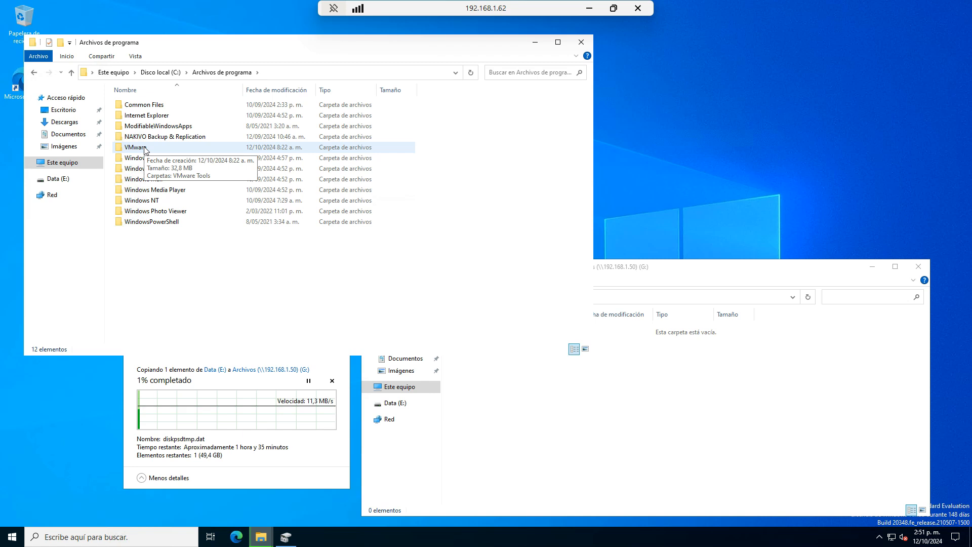
double_click(145, 148)
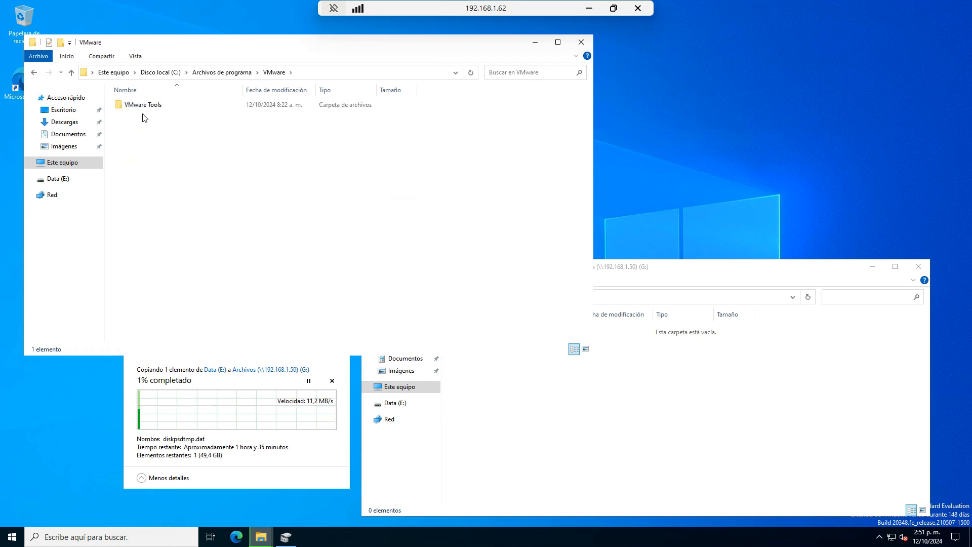
double_click(135, 105)
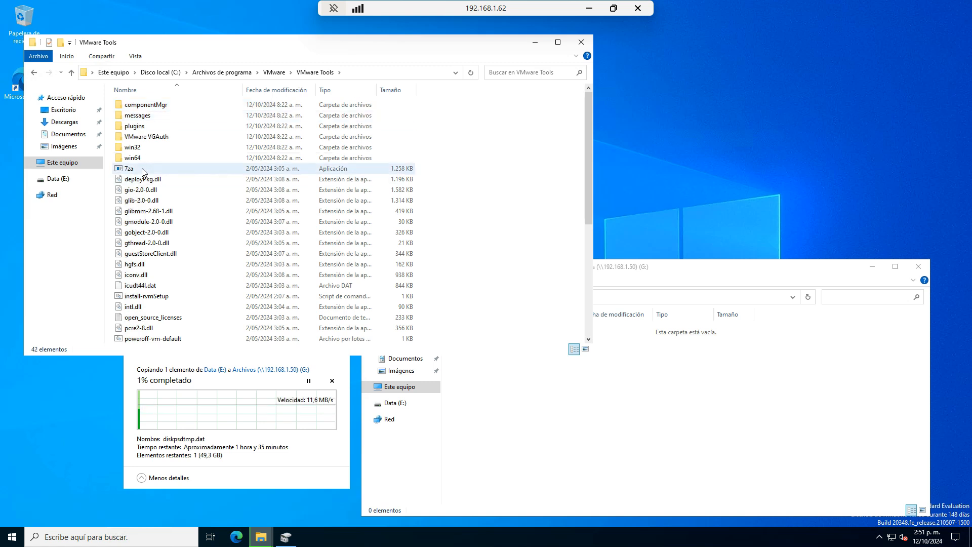
- Copy the 16 files from 7za through pcre2-8.dll
left_click(142, 168)
key("shift+Down")
key("shift+Down")
key("shift+Down")
key("shift+Down")
key("shift+Down")
key("shift+Down")
key("shift+Down")
key("shift+Down")
key("shift+Down")
key("shift+Down")
key("shift+Down")
key("shift+Down")
key("shift+Down")
key("shift+Down")
key("shift+Down")
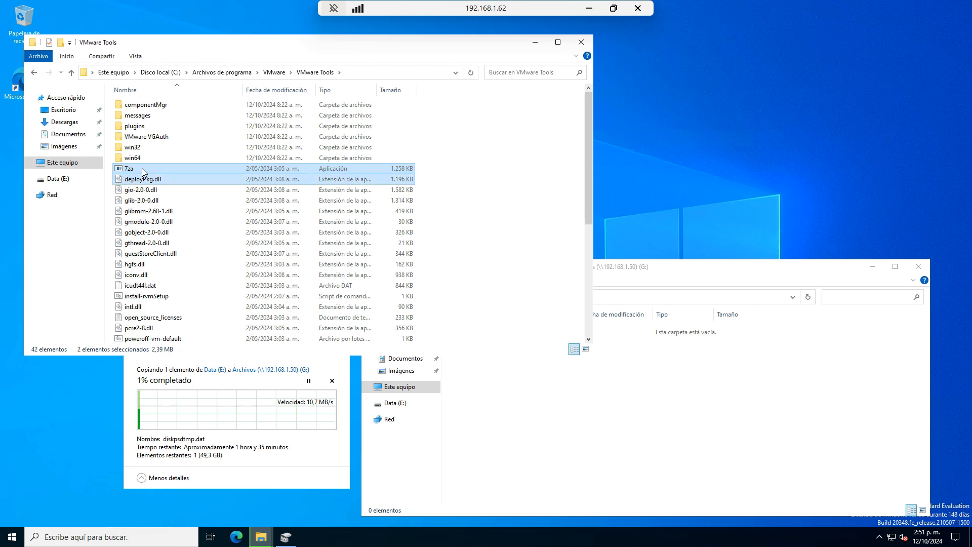
right_click(163, 196)
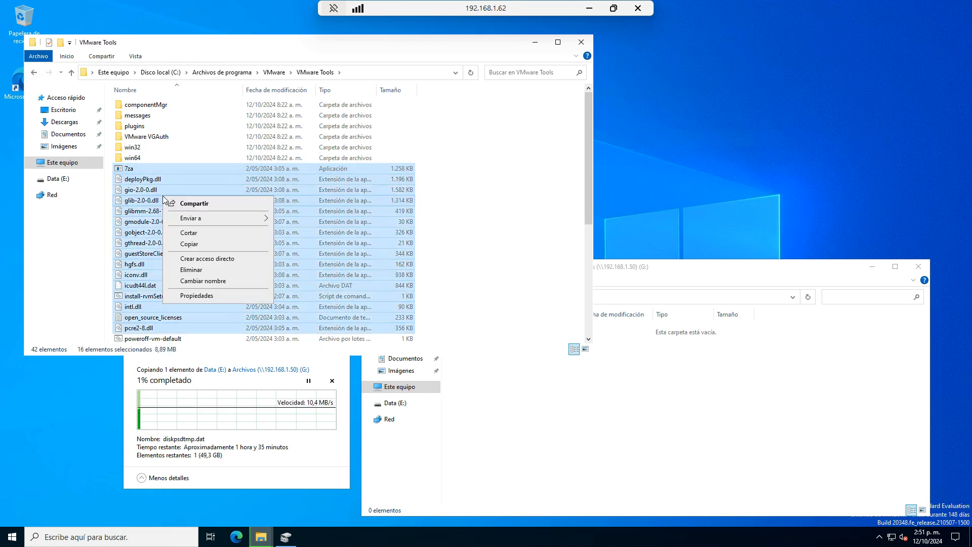
left_click(206, 245)
left_click(752, 282)
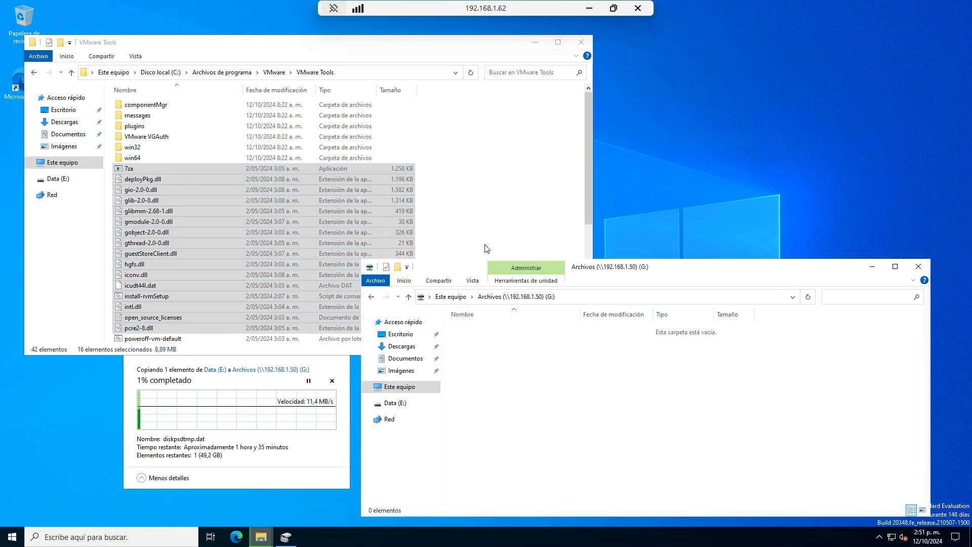
- Paste the 16 VMware Tools files onto Nuevo vol (F:) from a new Explorer window
right_click(262, 540)
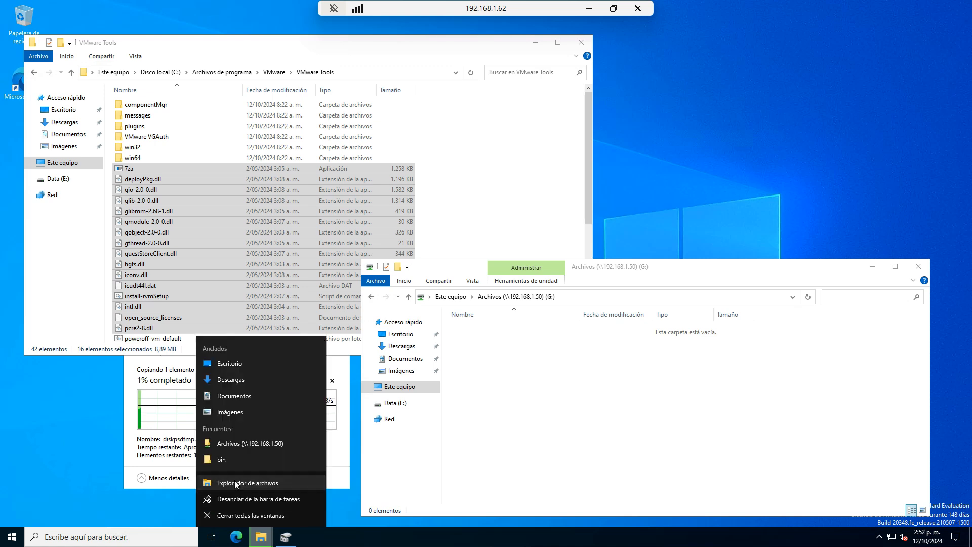
left_click(235, 481)
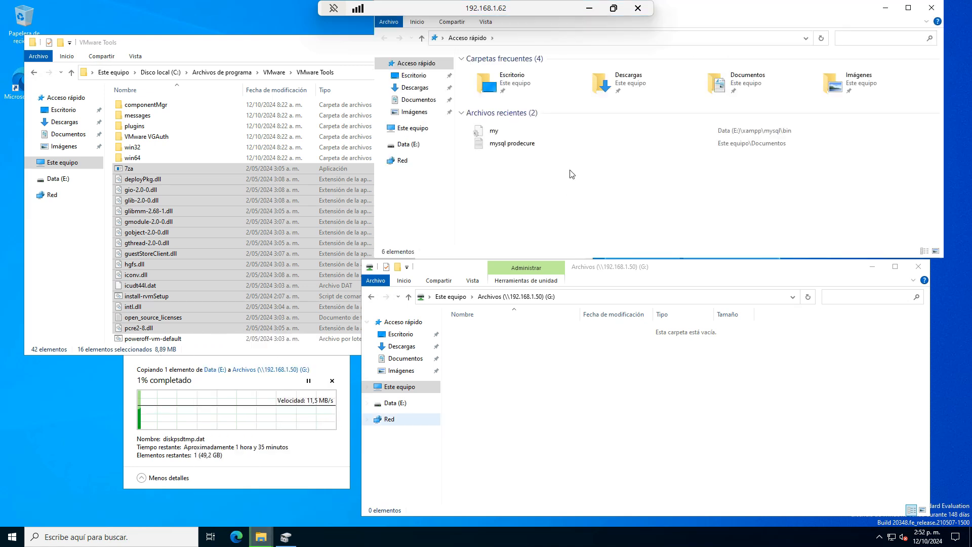
left_click(413, 128)
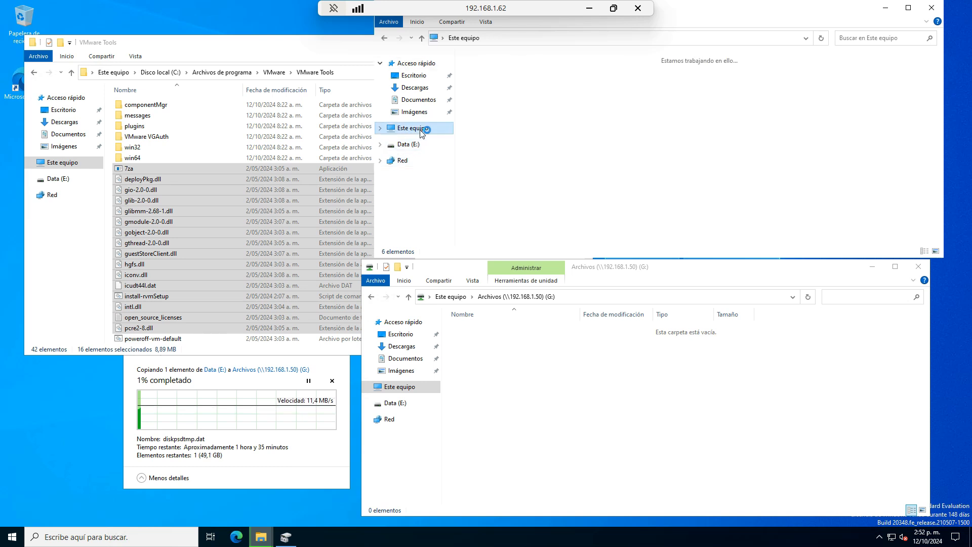
left_click(481, 208)
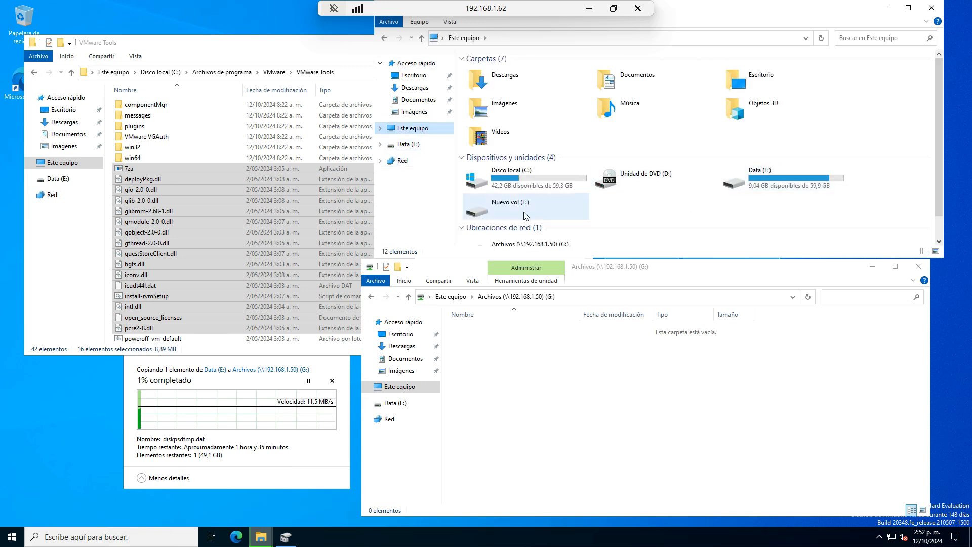
double_click(483, 206)
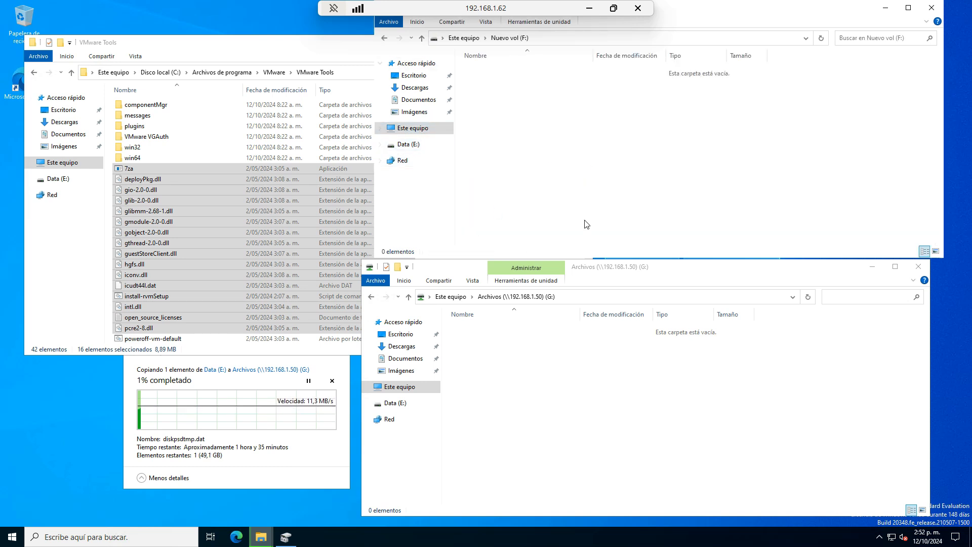
right_click(595, 153)
left_click(642, 220)
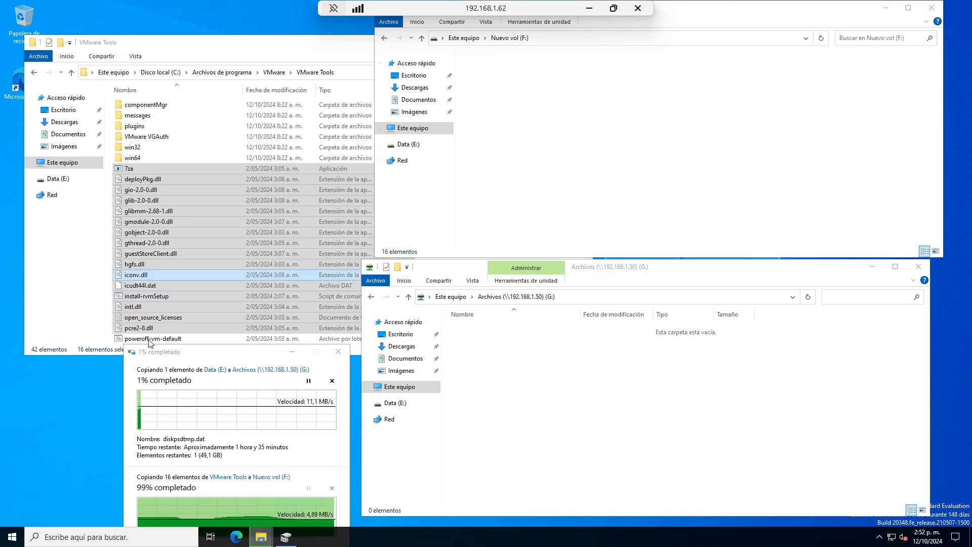
left_click_drag(201, 356, 205, 218)
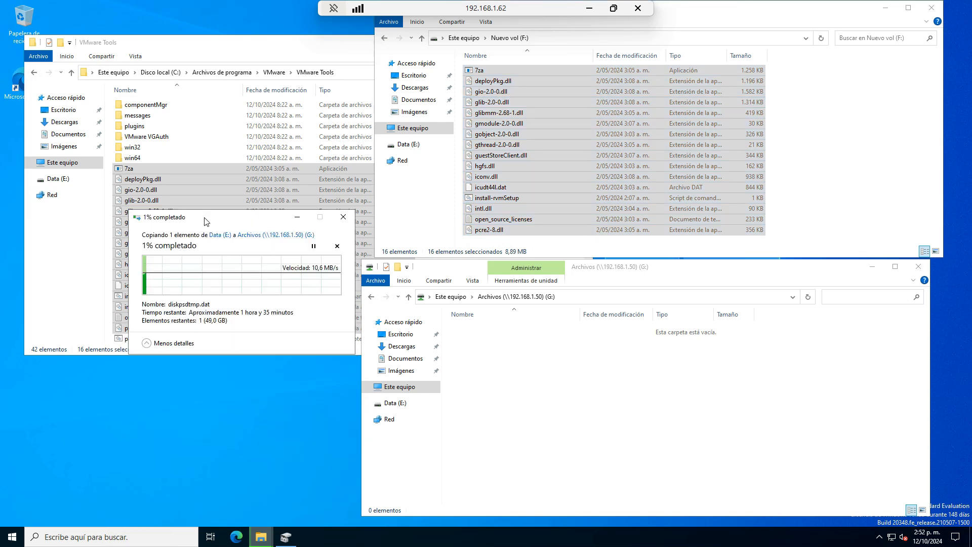